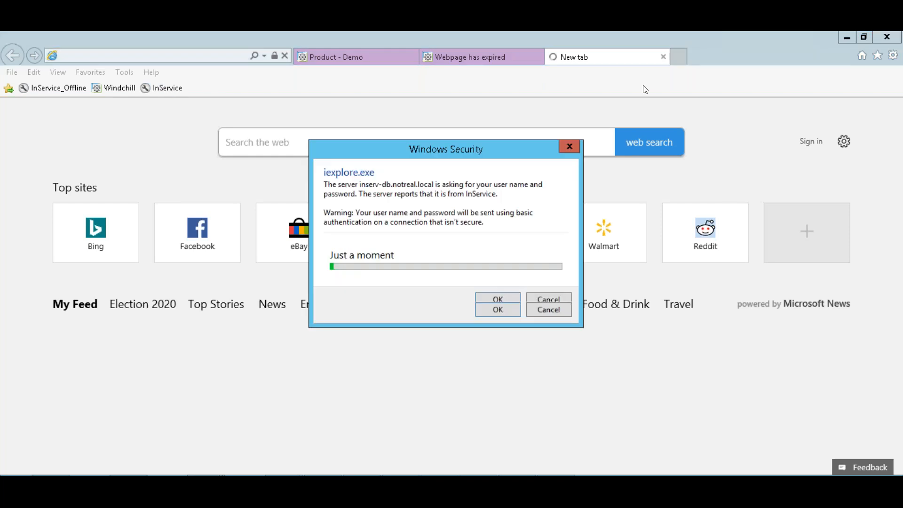
Attempt to sign in to the InService server as wcadmin with its password.
text(wca)
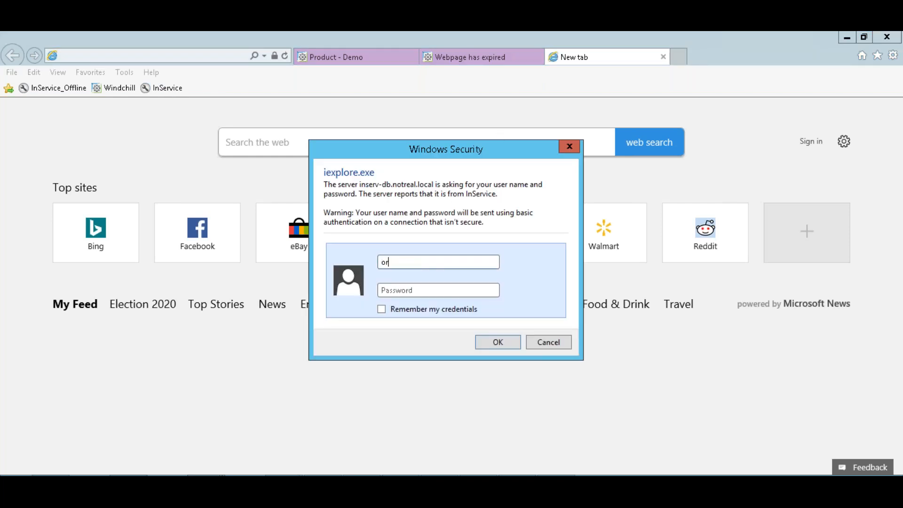
text(dmin)
key(Tab)
text(••••••••)
key(Return)
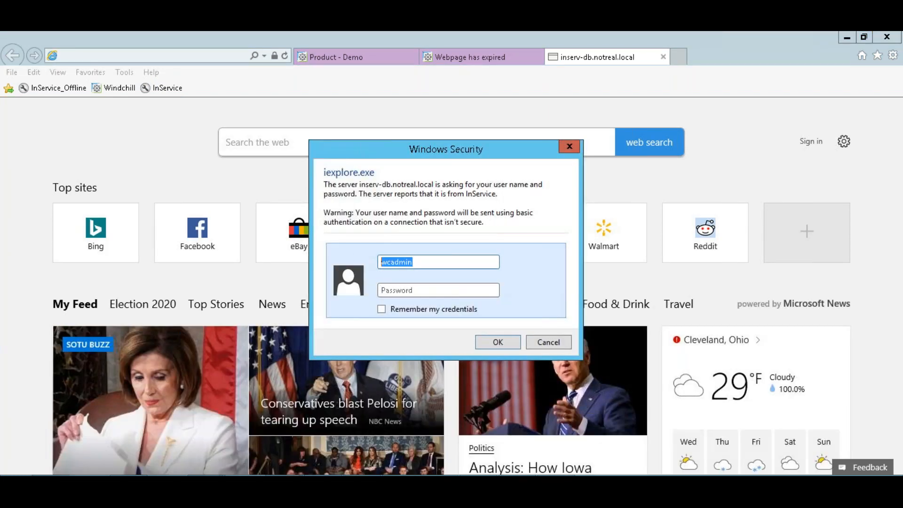
Retry the sign-in using the orgadmin user name.
key(Tab)
key(shift+Tab)
text(orgadmin)
key(Tab)
text(orgadmin)
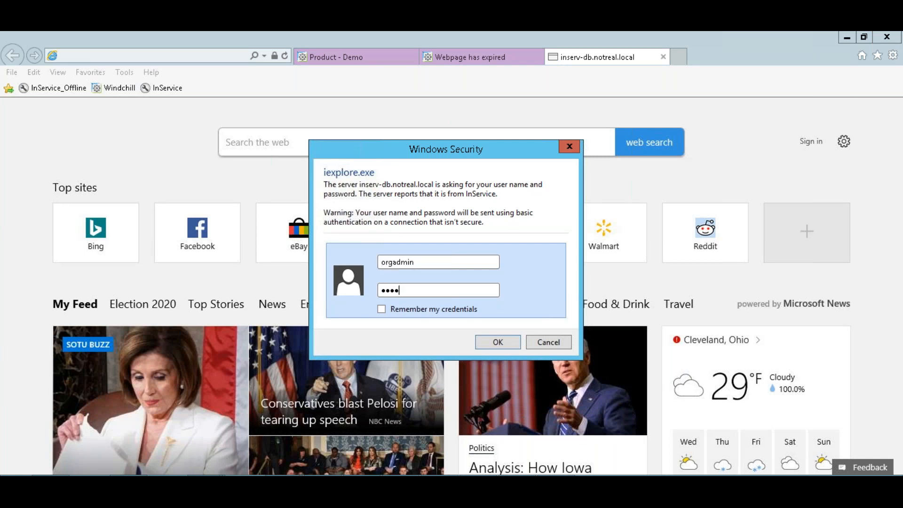
key(Return)
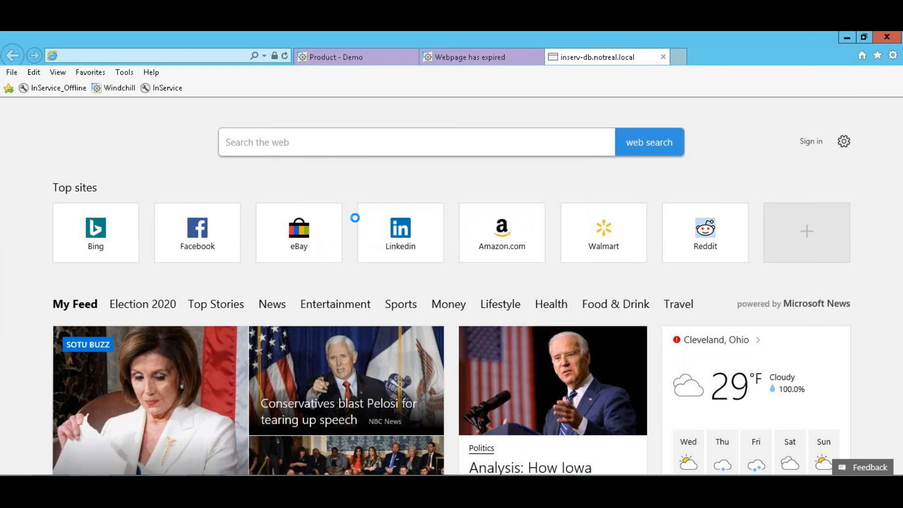
Retry the sign-in as wcadmin with a retyped password, reaching a Not authorized page.
double_click(381, 261)
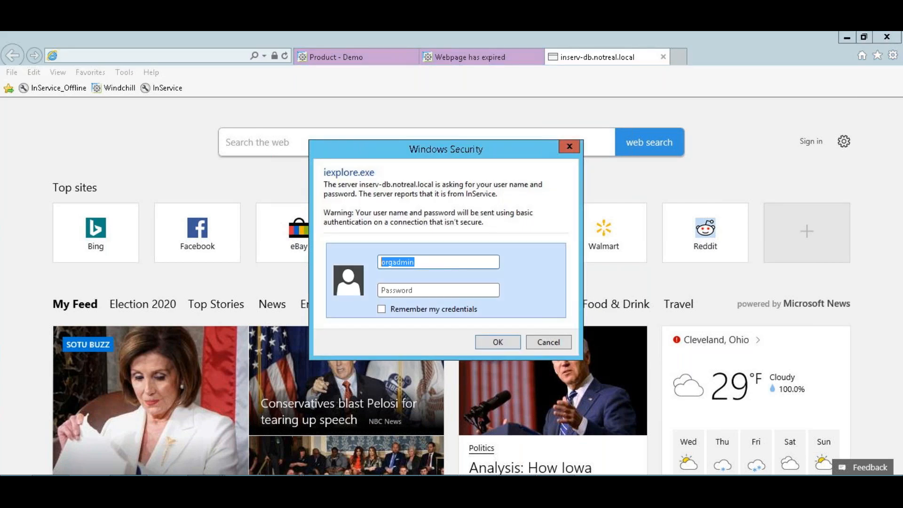
text(wcadmin)
key(Tab)
text(wcadmin)
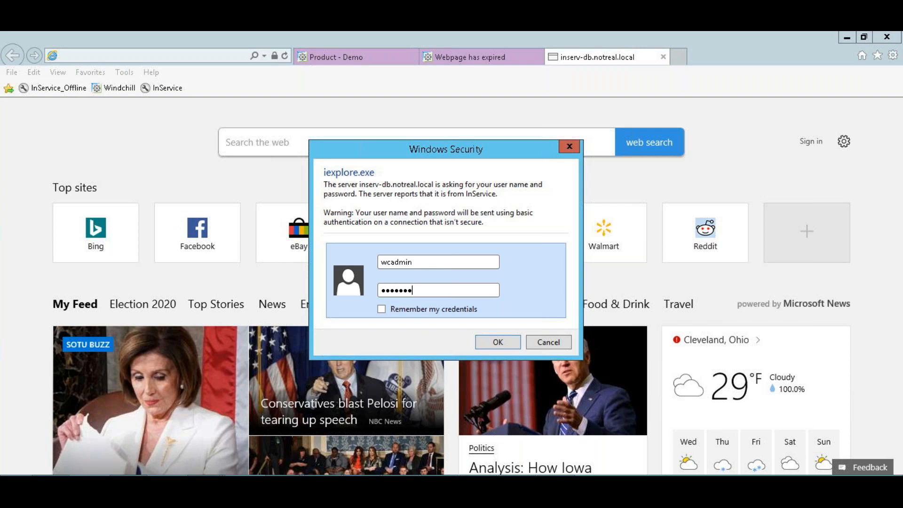
key(Return)
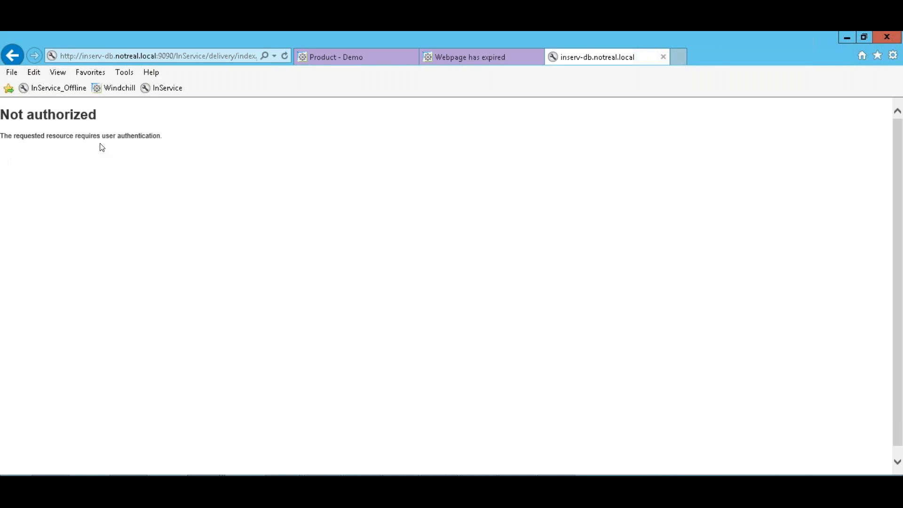
Close the failed InService server tab and the expired webpage tab.
click(663, 57)
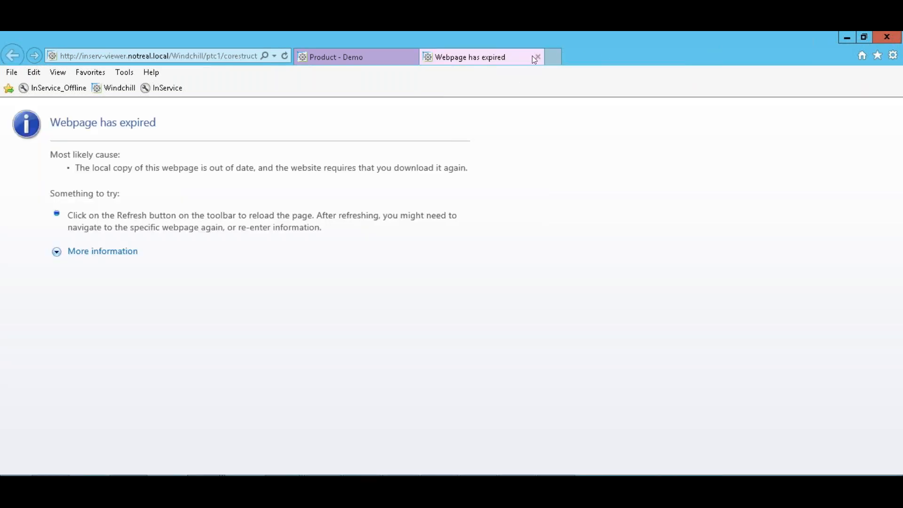
click(535, 56)
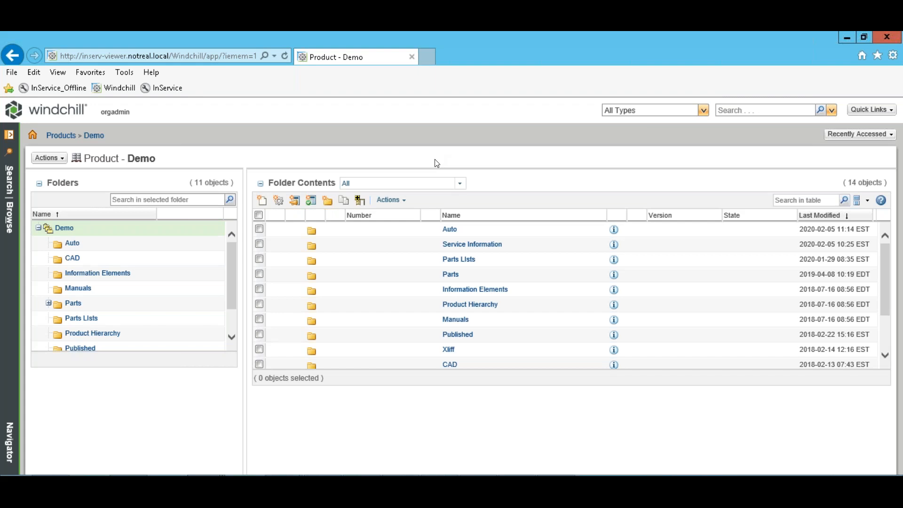
Browse through the Demo product's CAD folder contents.
click(74, 260)
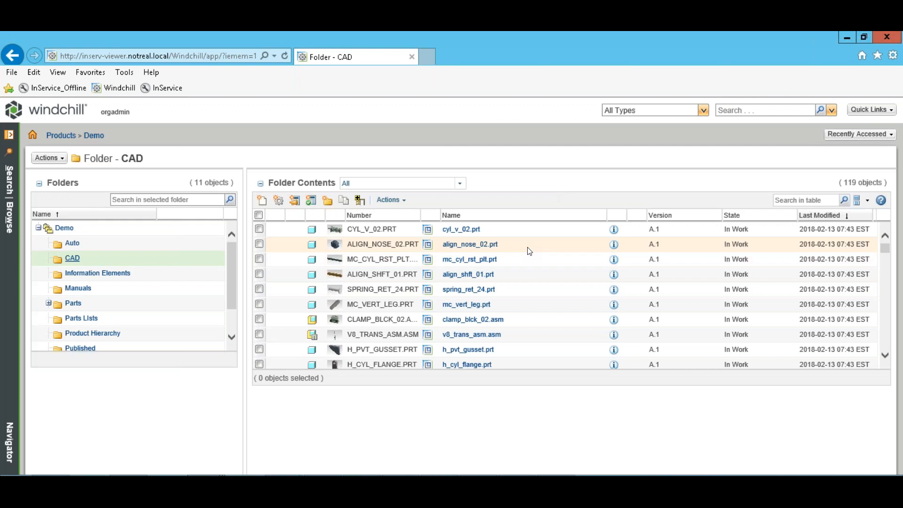
scroll(529, 252, down, 15)
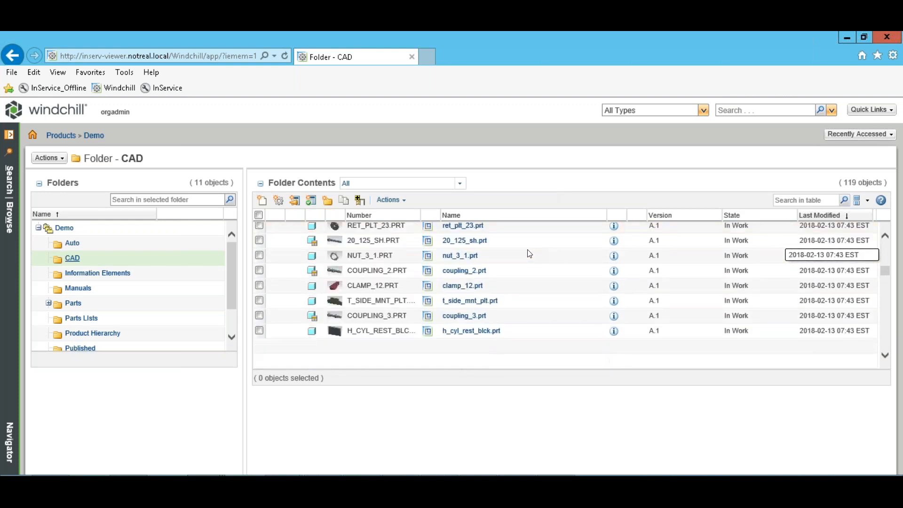
scroll(528, 253, down, 15)
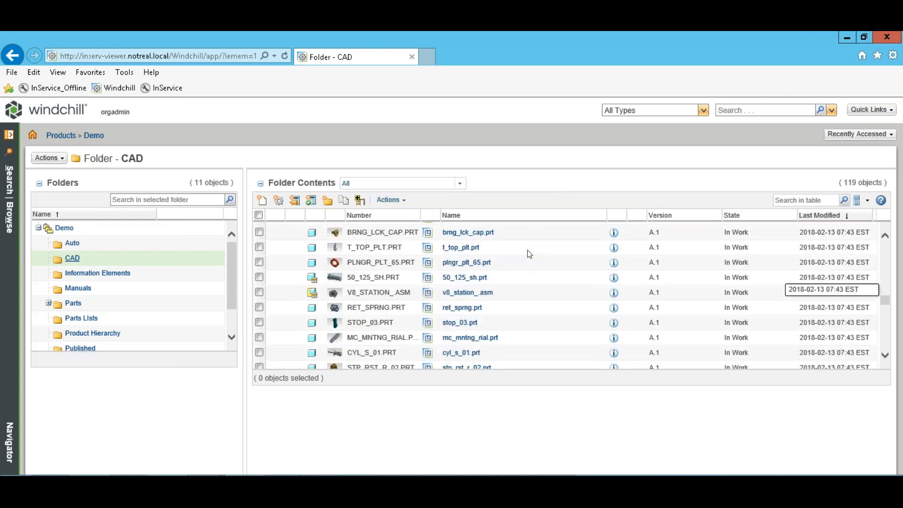
scroll(529, 254, down, 15)
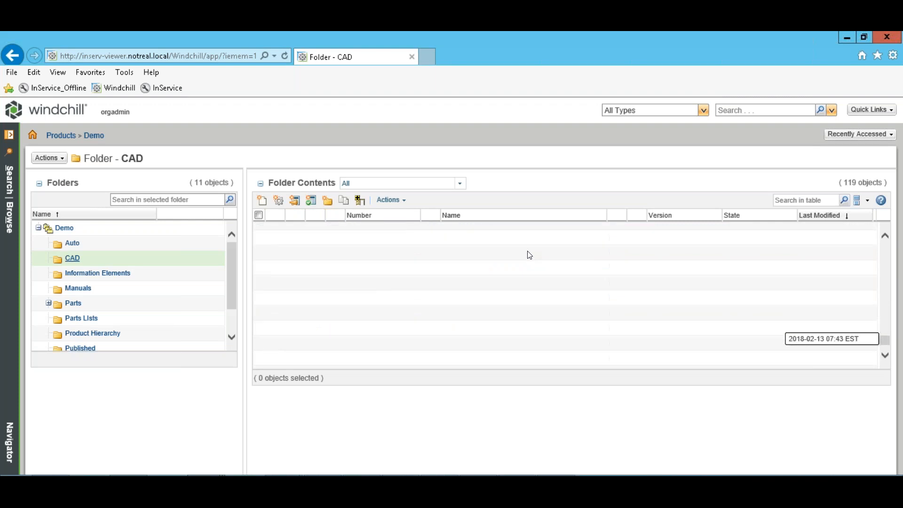
scroll(529, 255, down, 3)
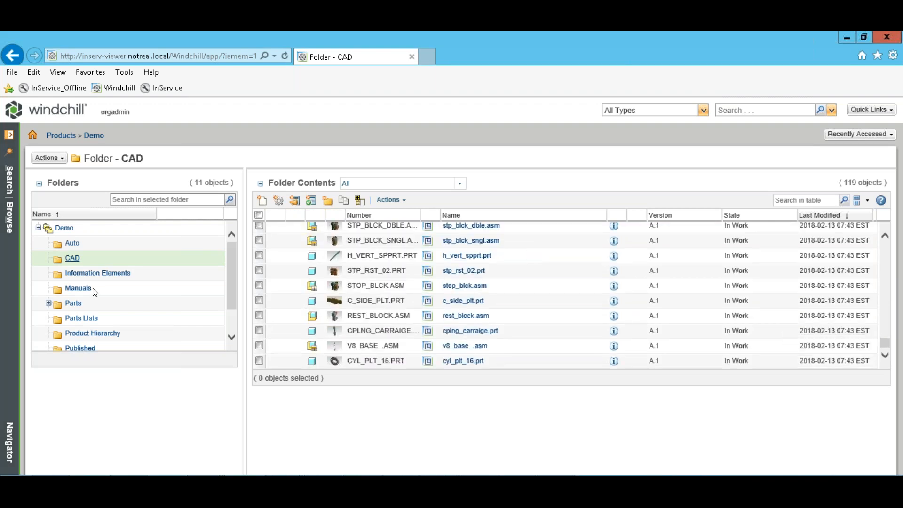
Open the Parts folder and scroll through its 121 objects.
click(73, 303)
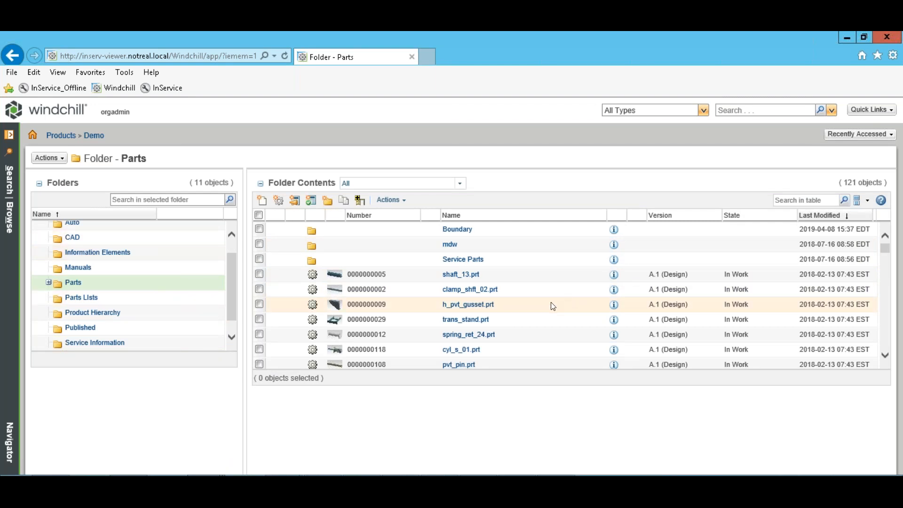
scroll(551, 306, down, 3)
scroll(552, 306, down, 6)
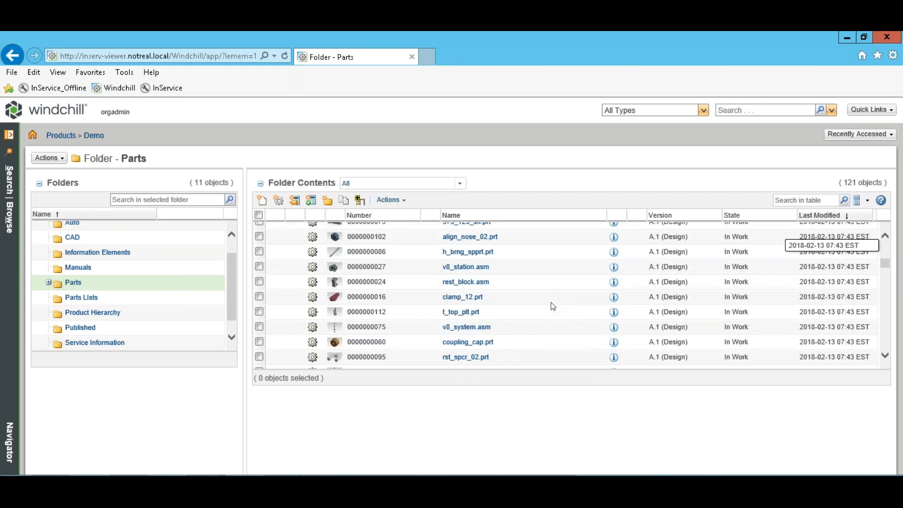
scroll(553, 305, down, 6)
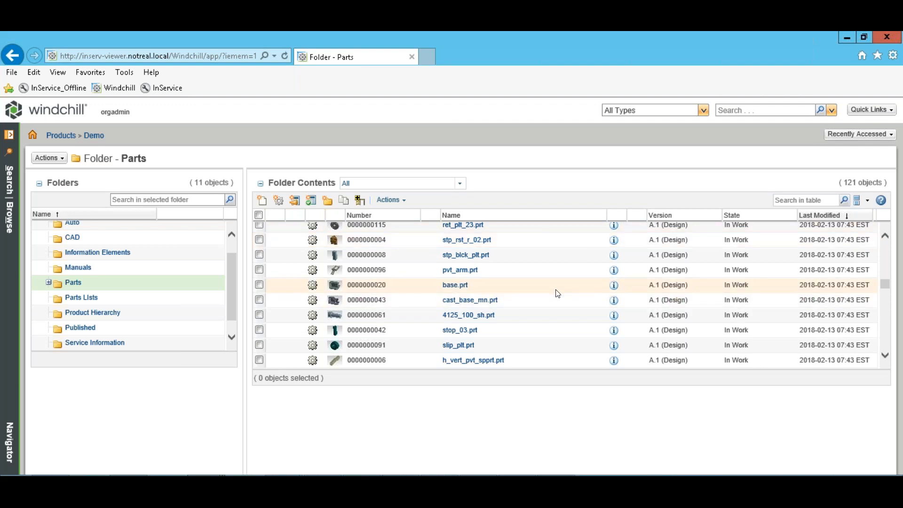
scroll(557, 293, down, 3)
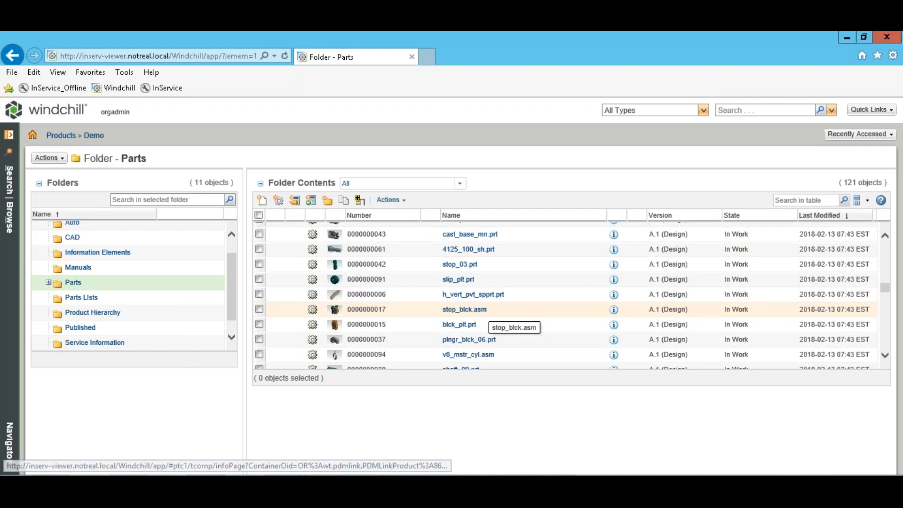
Open stop_blck.asm's information page and view its five-part Structure tab.
right_click(464, 309)
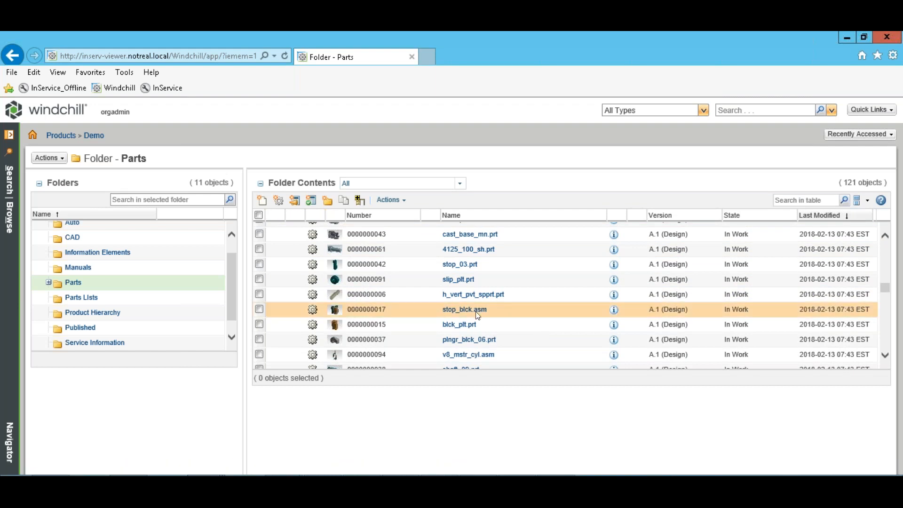
click(335, 311)
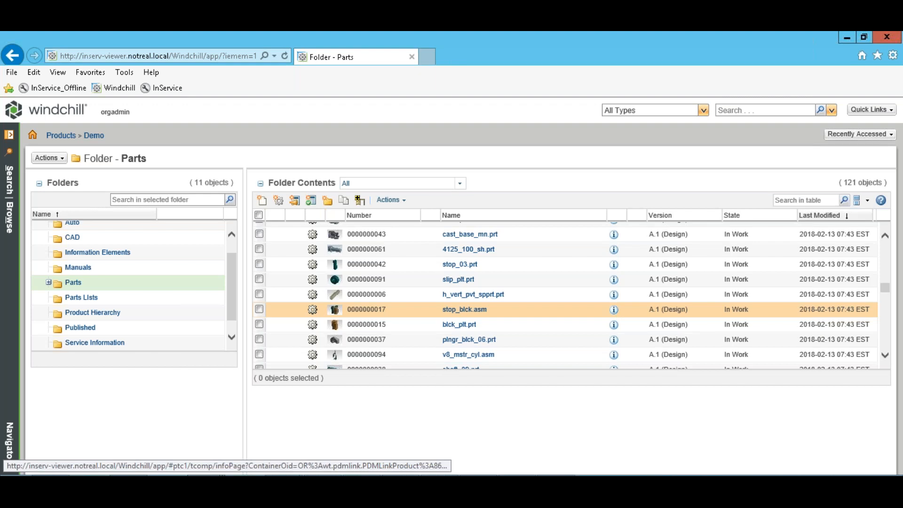
click(613, 309)
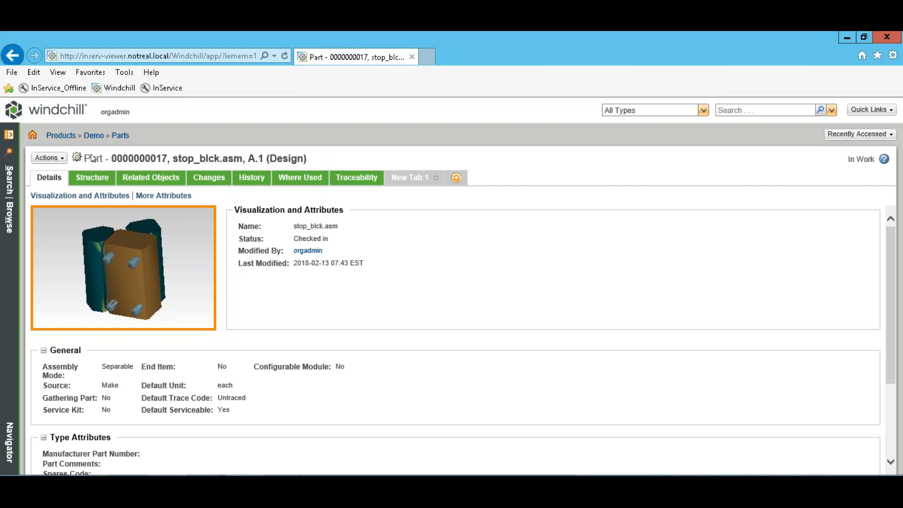
click(98, 182)
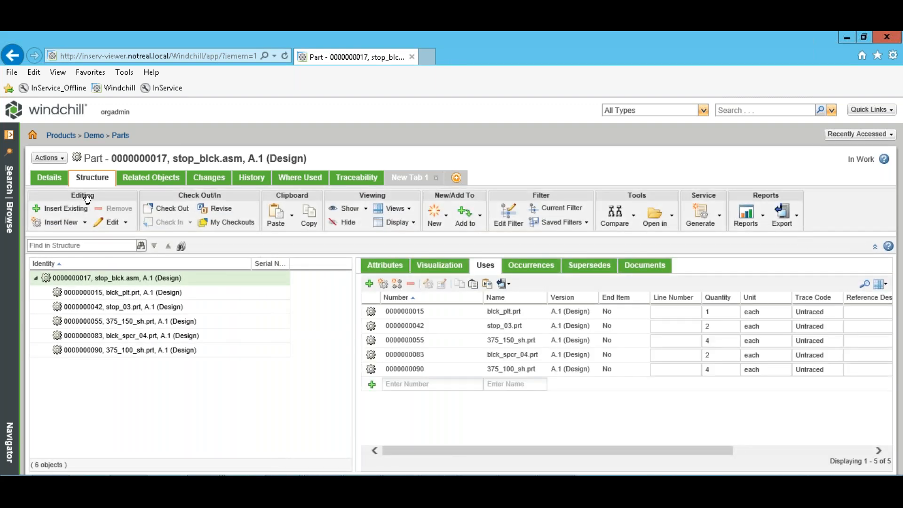
Launch stop_blck.asm in the Service Product Structure Explorer from the Actions menu.
click(65, 162)
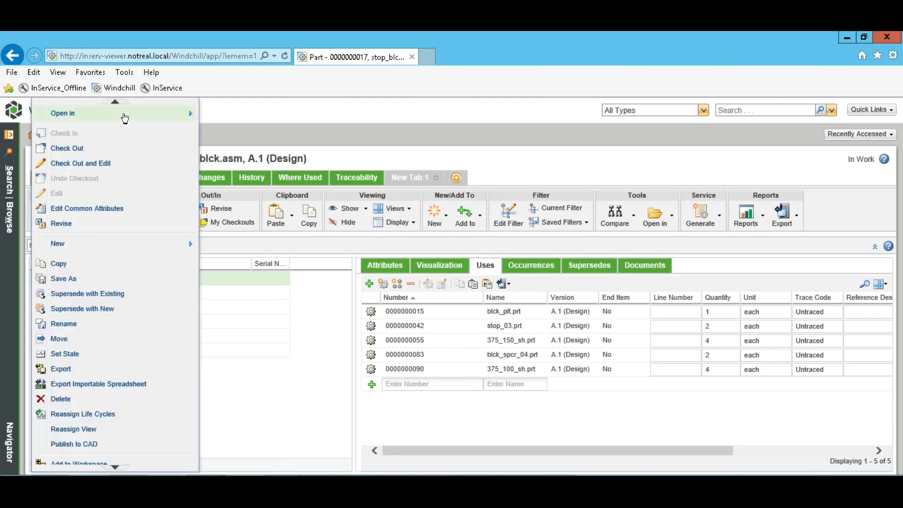
mouse_move(153, 119)
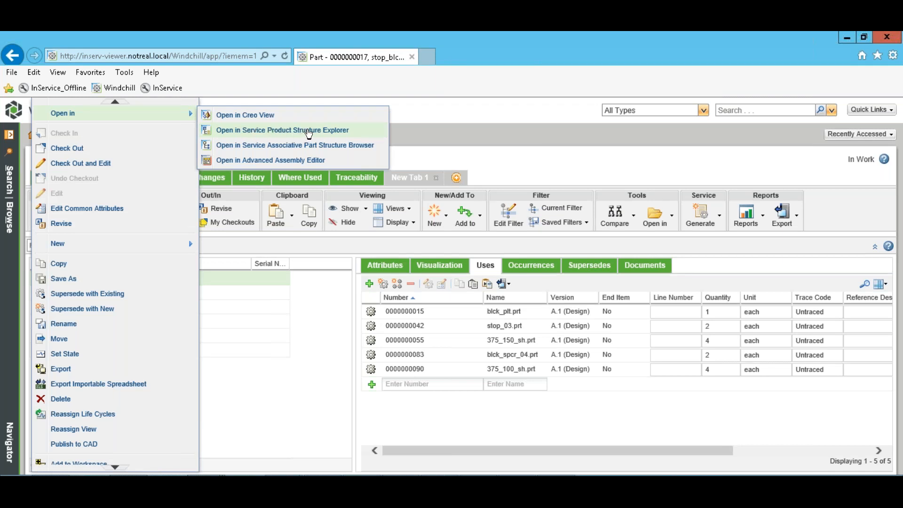
click(308, 134)
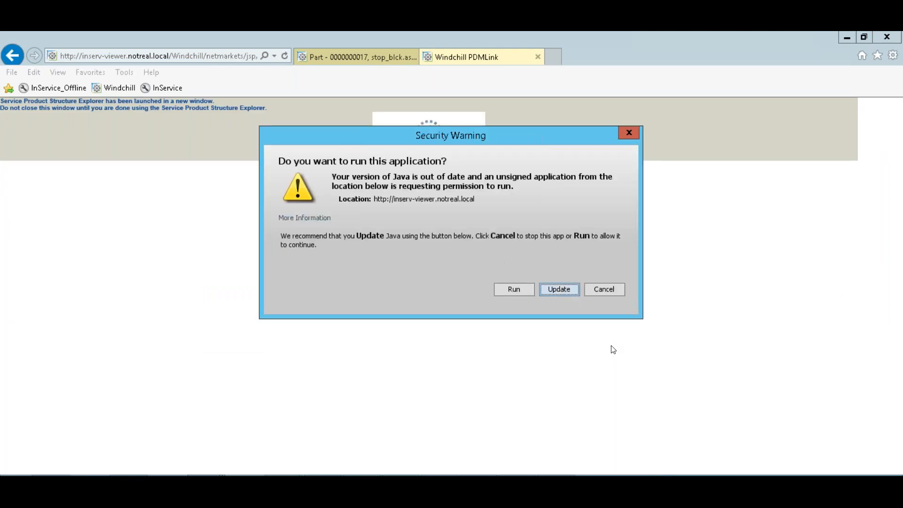
Allow the Java application to run and bring up the explorer's view options.
click(513, 289)
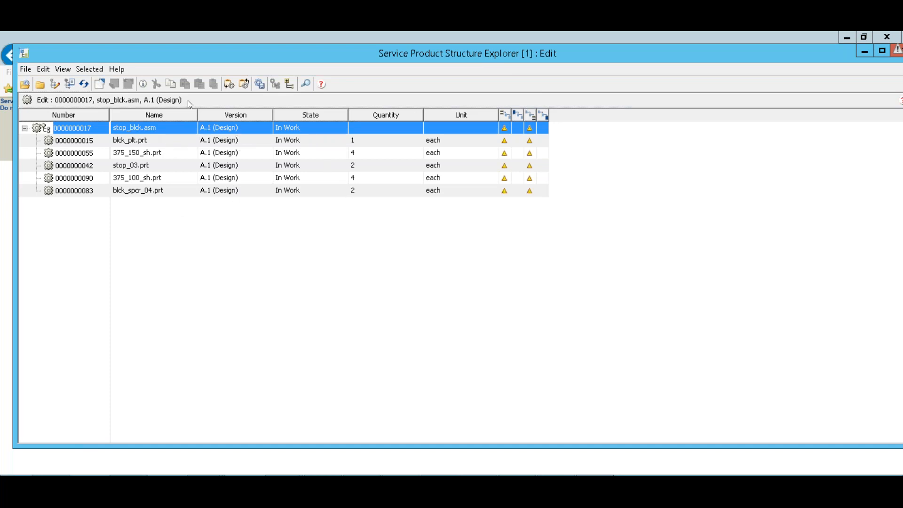
click(61, 69)
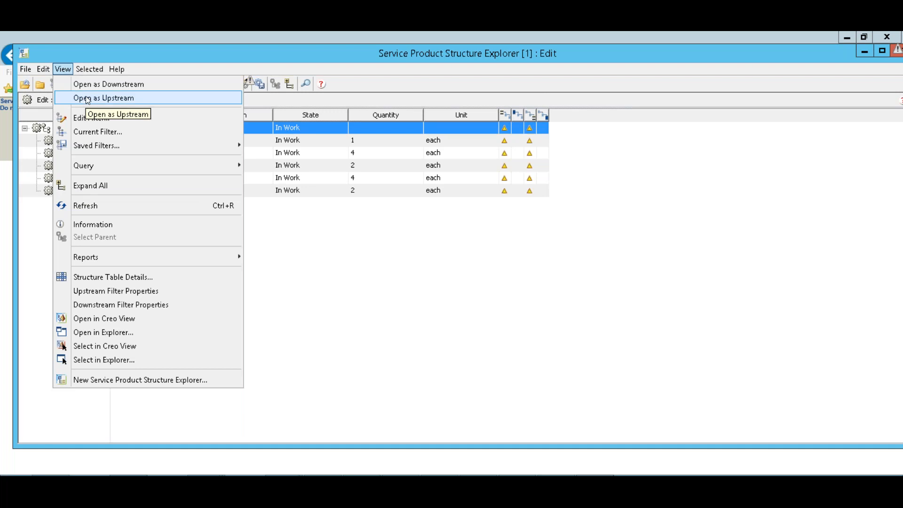
Open stop_blck.asm as upstream in split view and edit the downstream pane's filter.
click(88, 99)
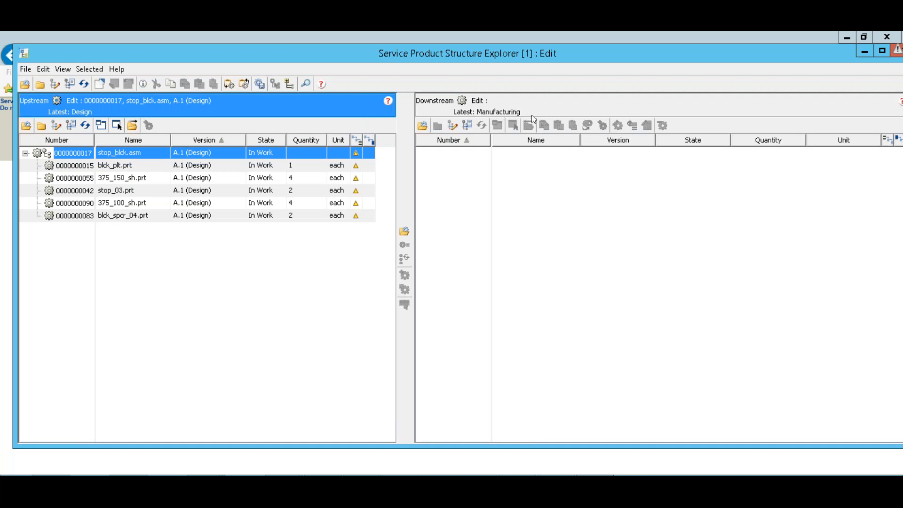
click(453, 127)
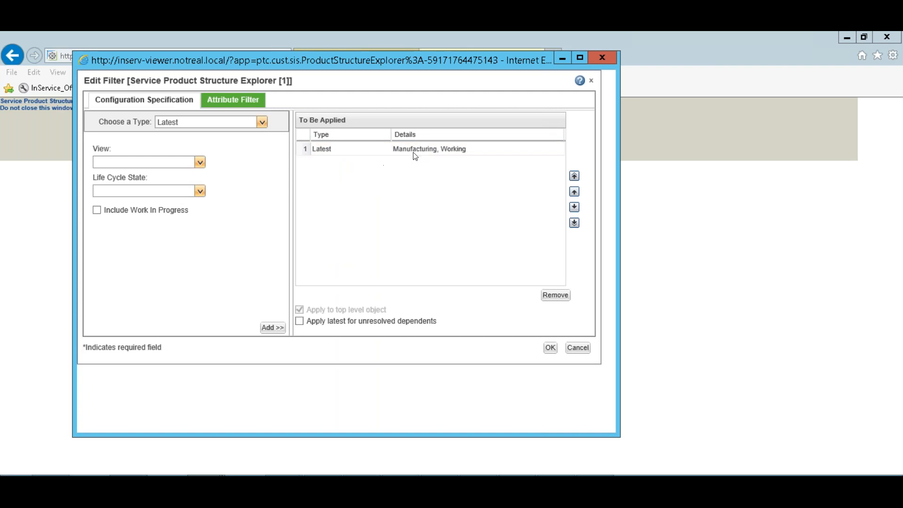
Replace the downstream Manufacturing filter with Latest, Service view including work in progress.
click(416, 150)
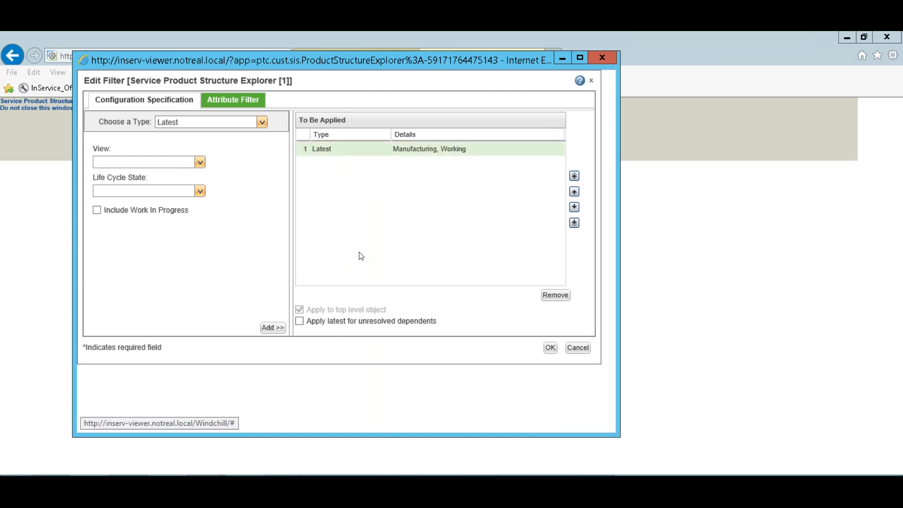
click(555, 295)
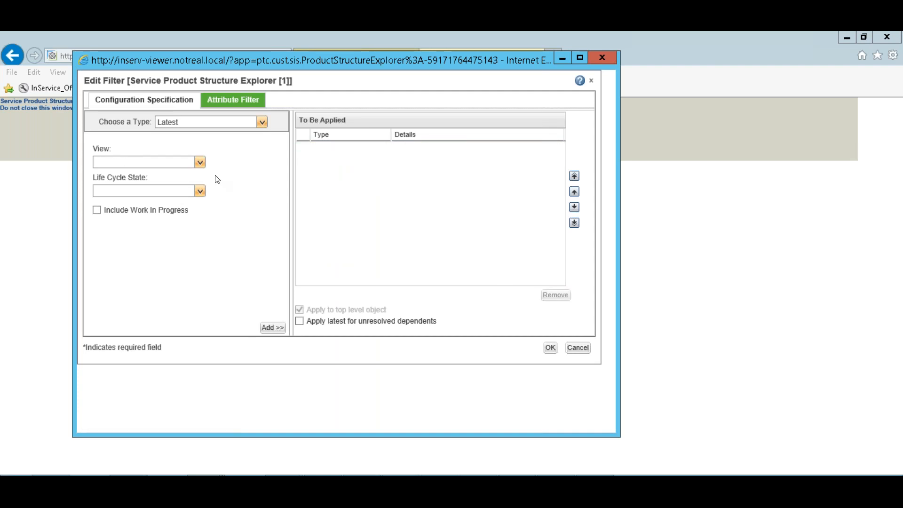
click(200, 162)
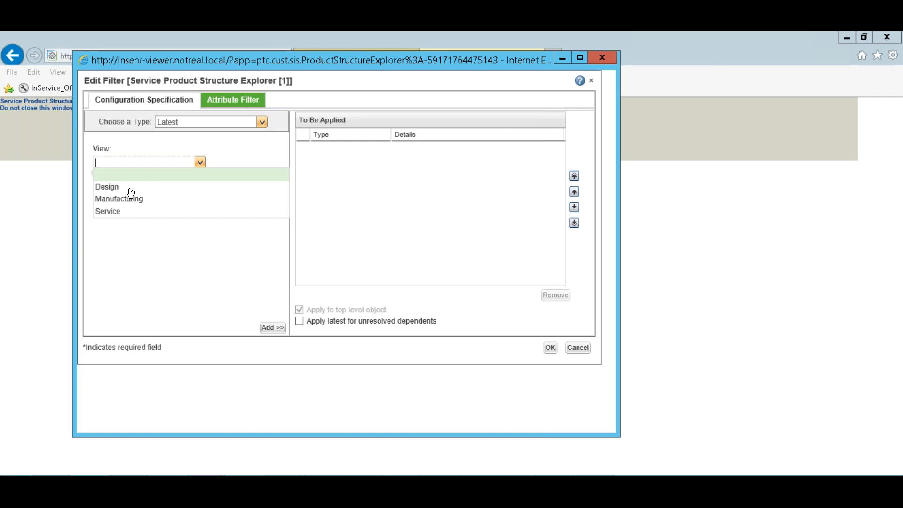
click(120, 215)
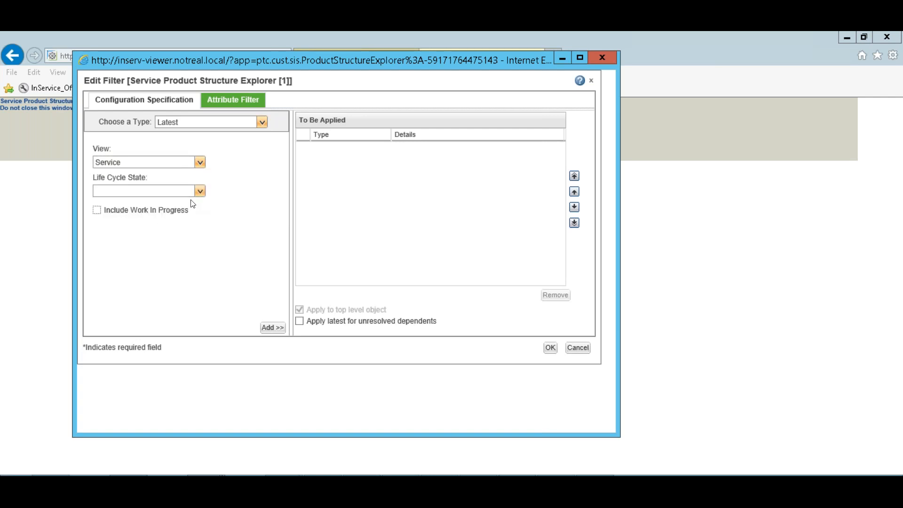
click(98, 211)
click(551, 348)
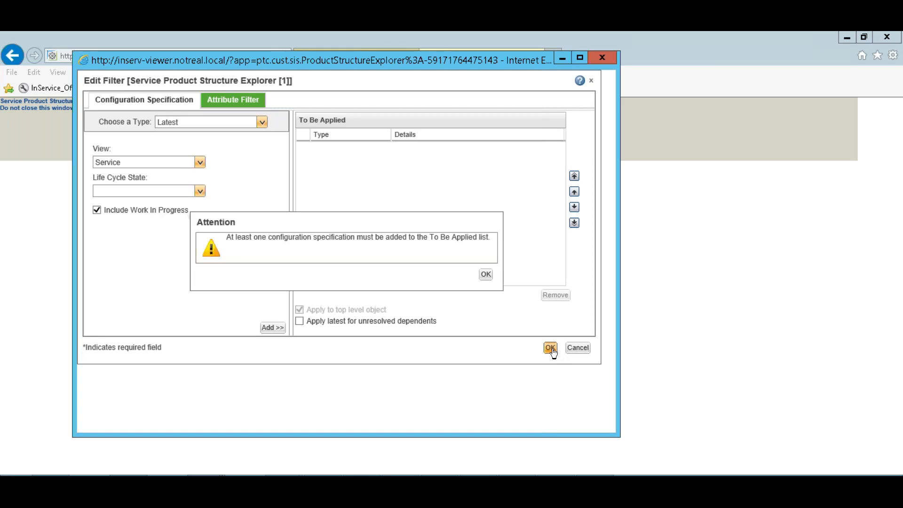
click(486, 274)
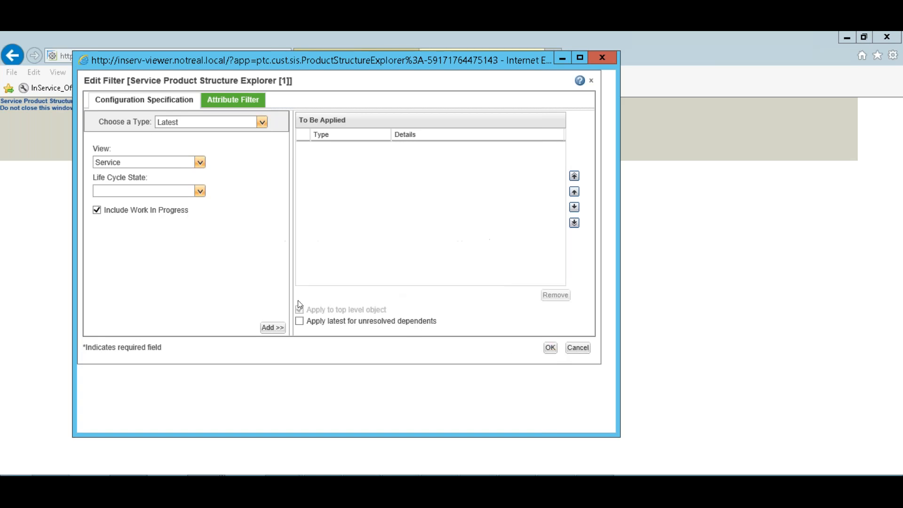
click(273, 328)
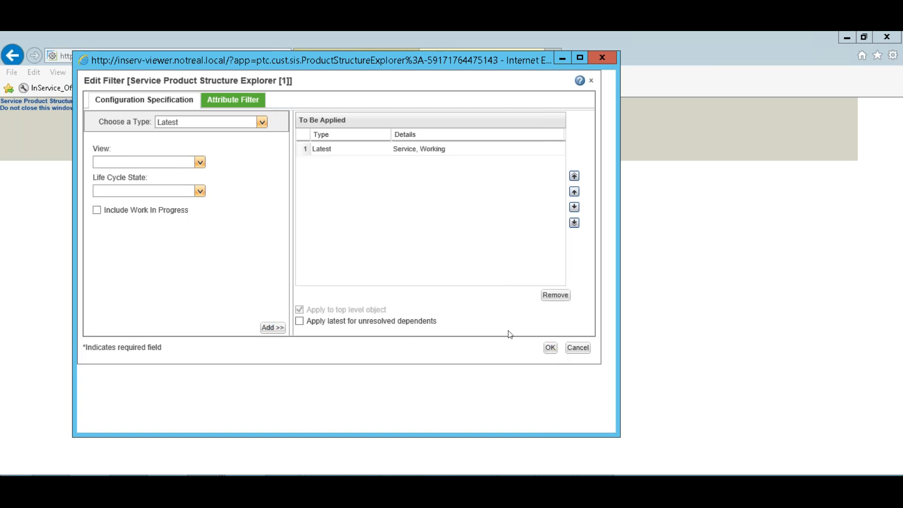
click(550, 348)
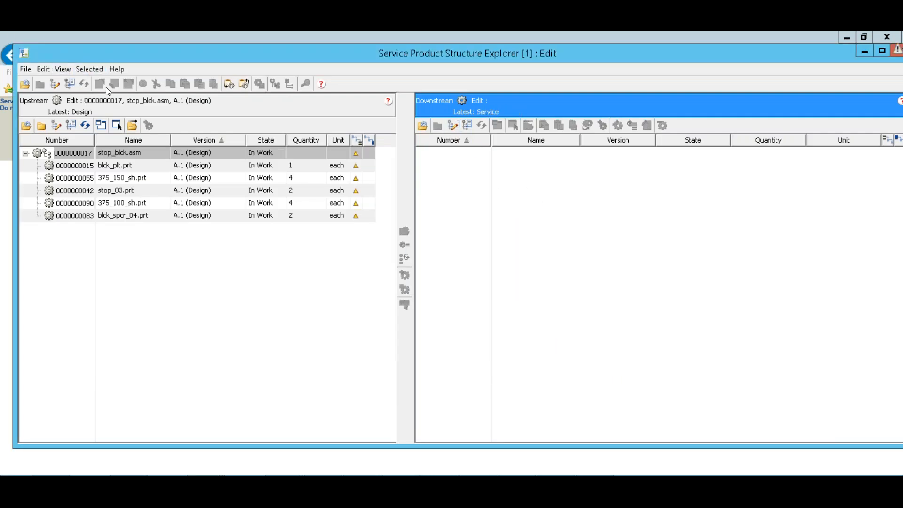
Create a Service downstream branch of stop_blck.asm with Propagate set to Yes.
click(92, 69)
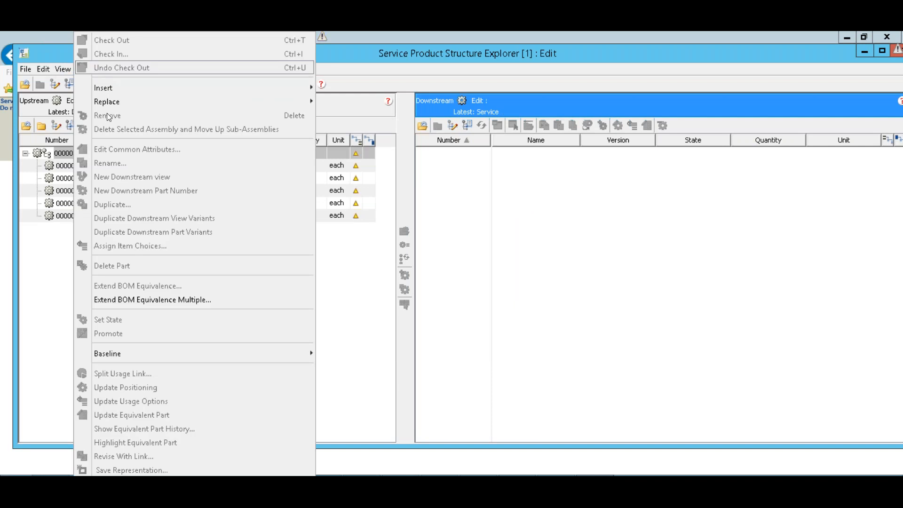
click(31, 281)
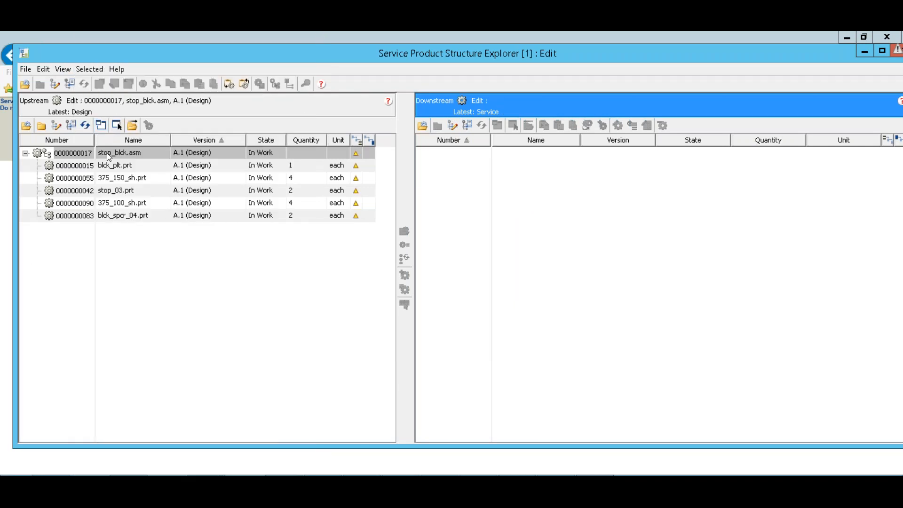
click(108, 154)
click(96, 69)
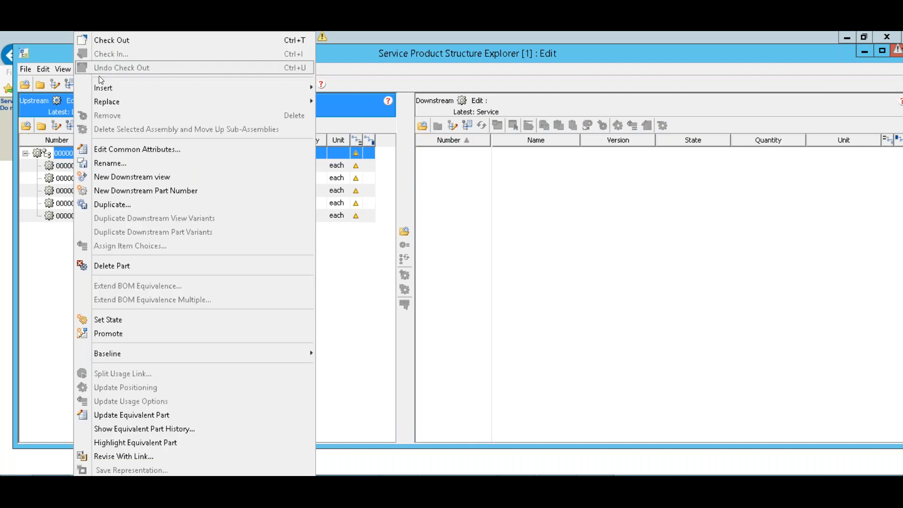
click(135, 178)
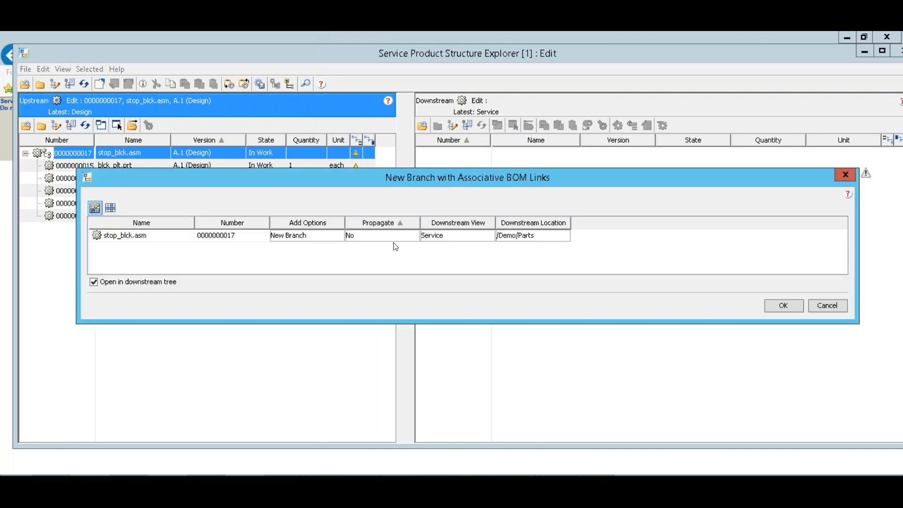
click(413, 238)
click(376, 235)
click(383, 246)
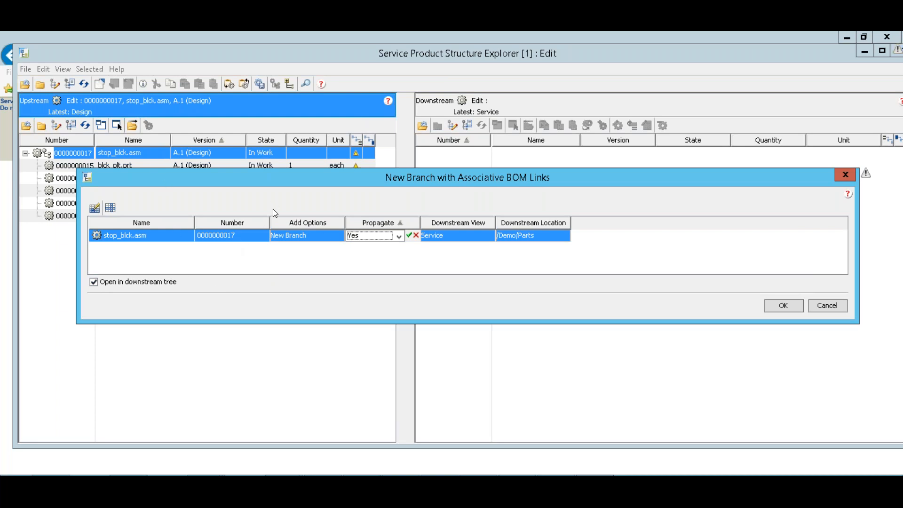
click(780, 305)
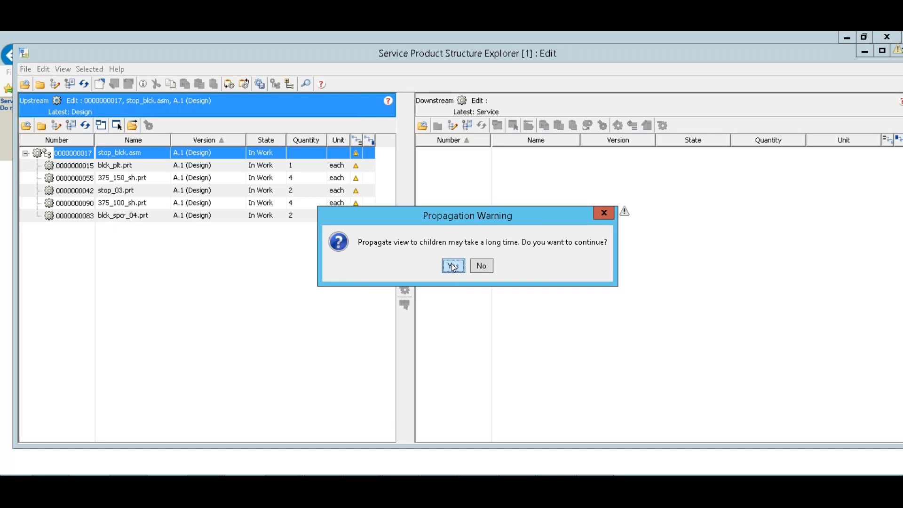
click(452, 266)
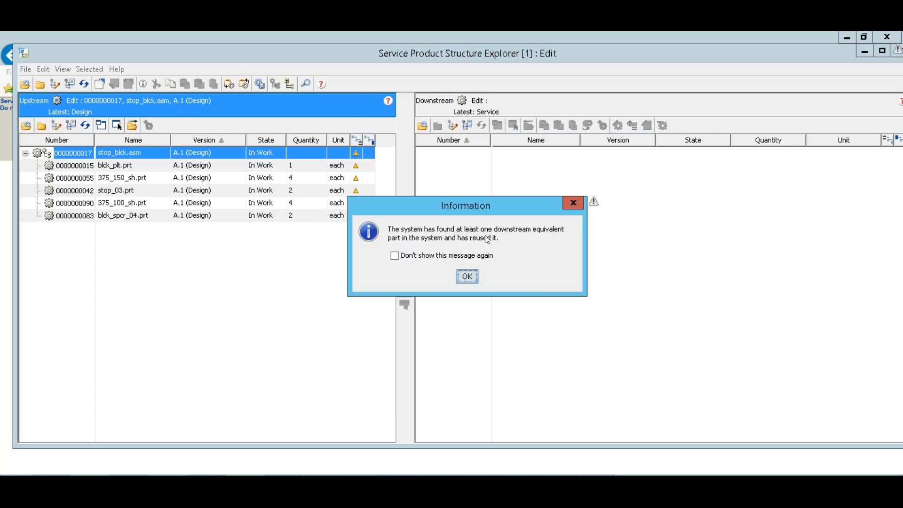
click(467, 277)
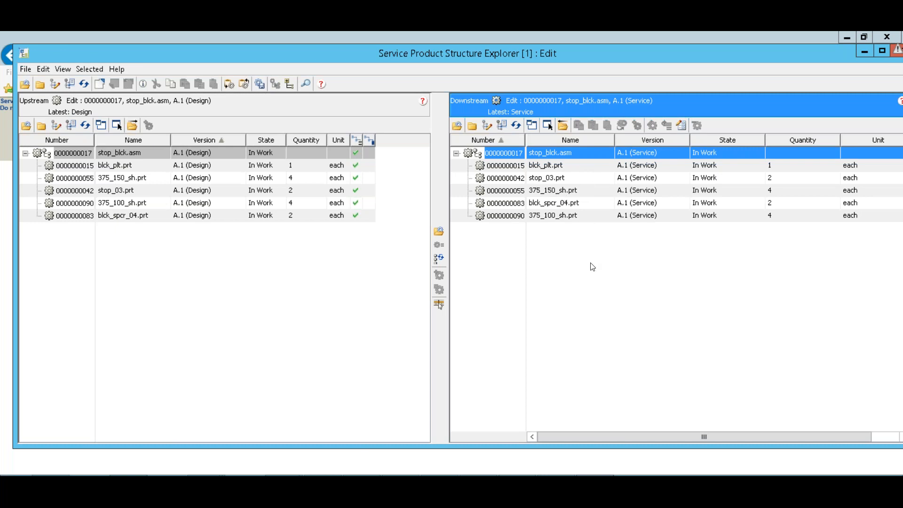
Select parts 375_150_sh.prt and 375_100_sh.prt and open them in Creo View.
click(590, 191)
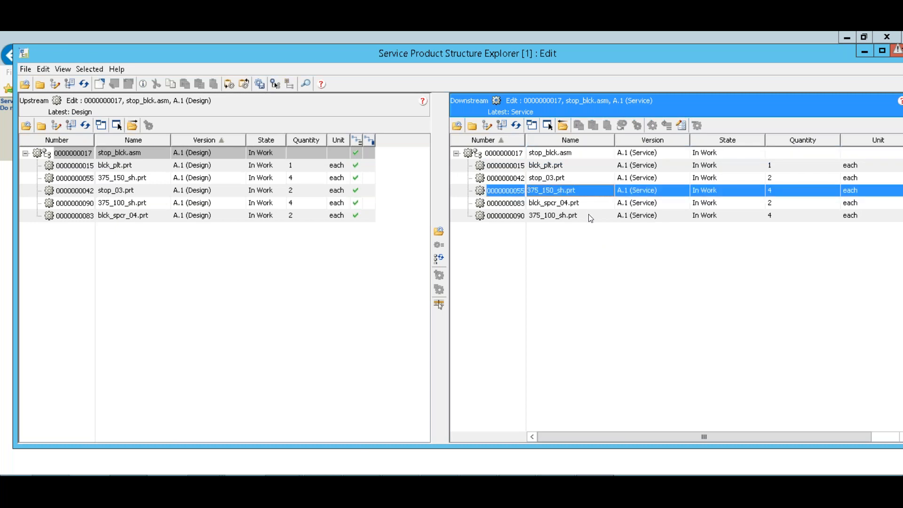
ctrl+click(589, 216)
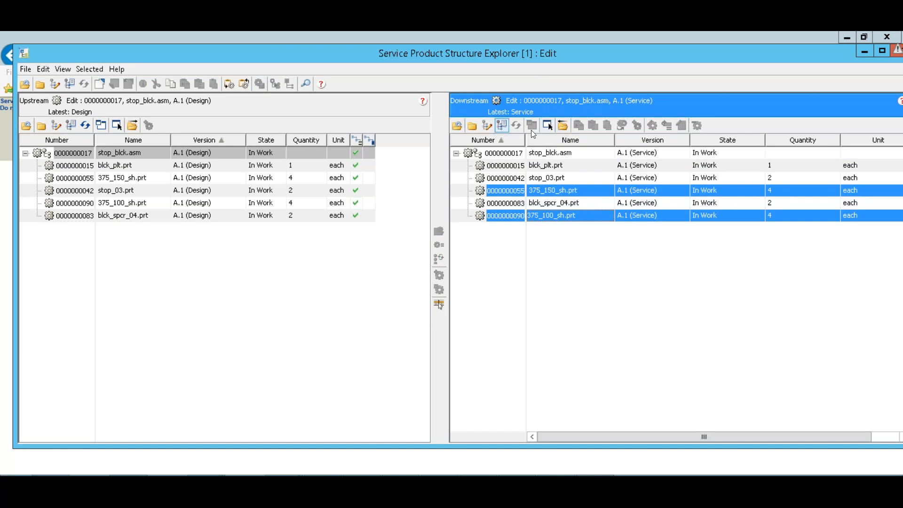
right_click(570, 196)
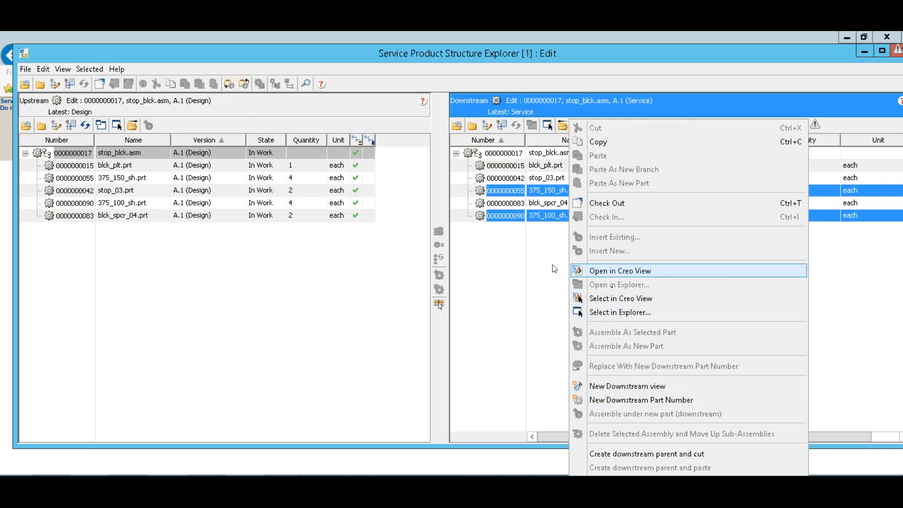
click(592, 270)
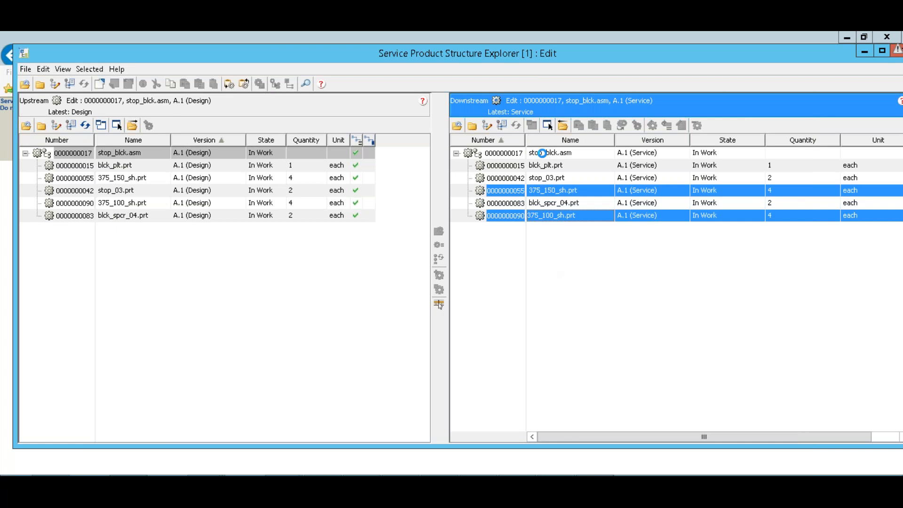
Check out the downstream stop_blck.asm service assembly.
click(501, 151)
right_click(500, 156)
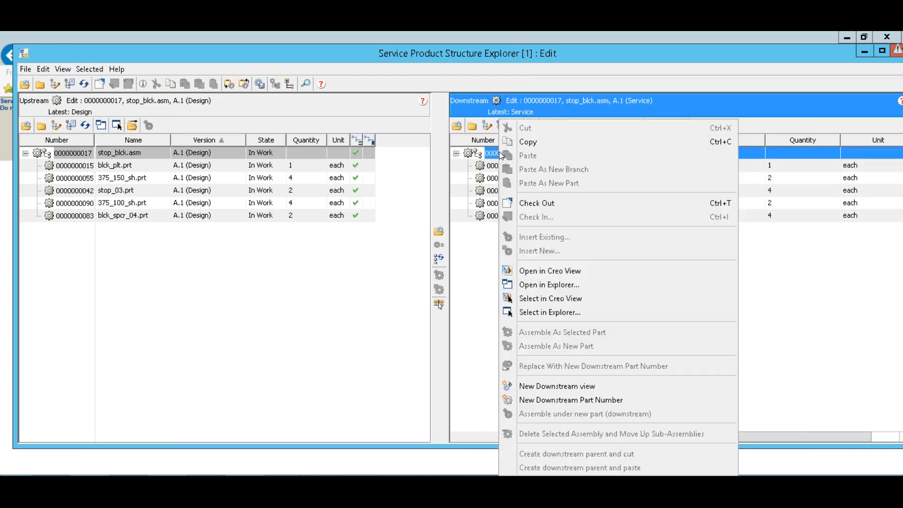
click(540, 204)
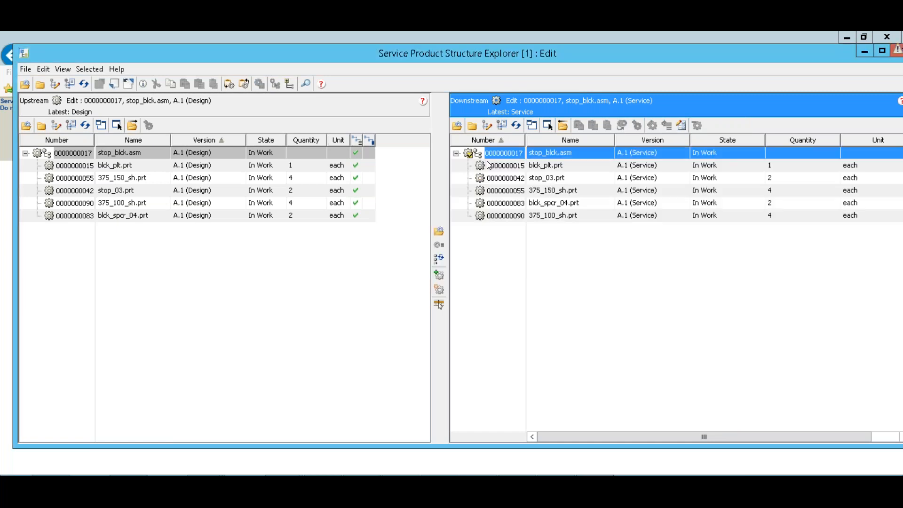
Select 375_100_sh.prt and 375_150_sh.prt together and bring up their structure actions.
click(513, 216)
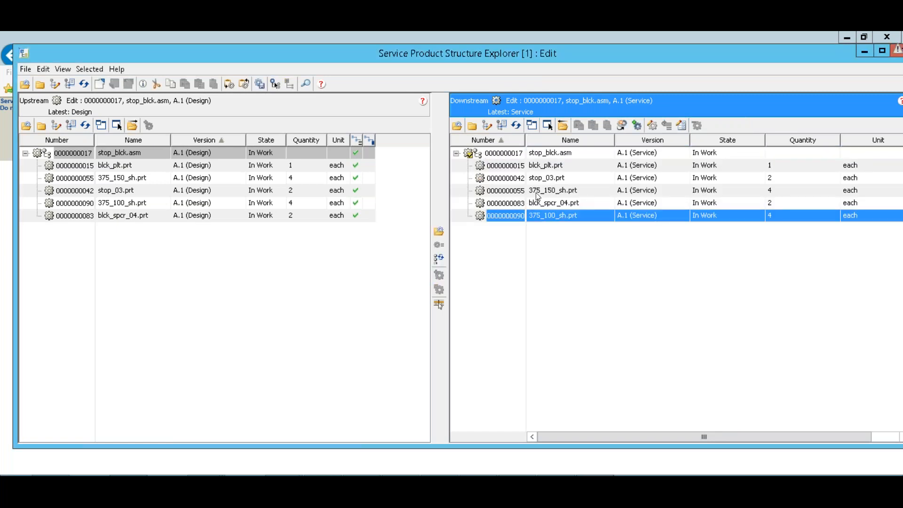
ctrl+click(535, 191)
right_click(538, 190)
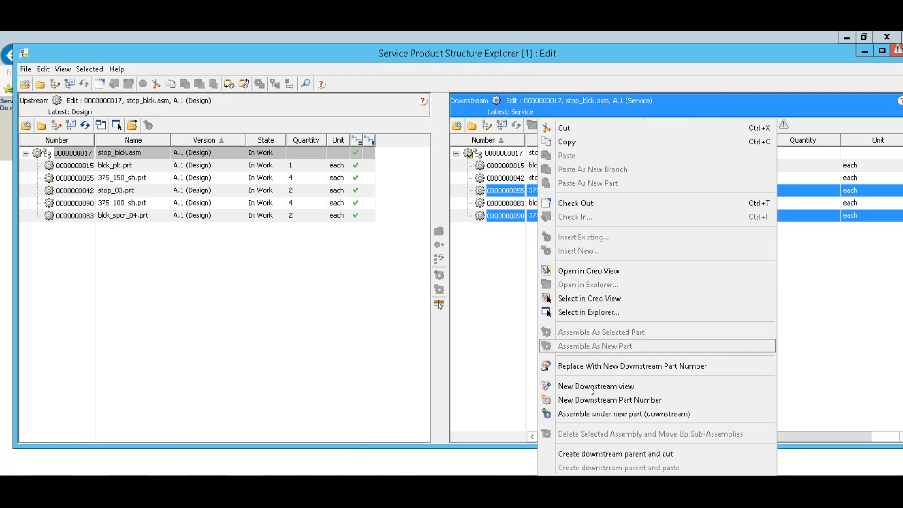
Start a new downstream part above the two shaft parts, keeping the Demo context.
click(609, 413)
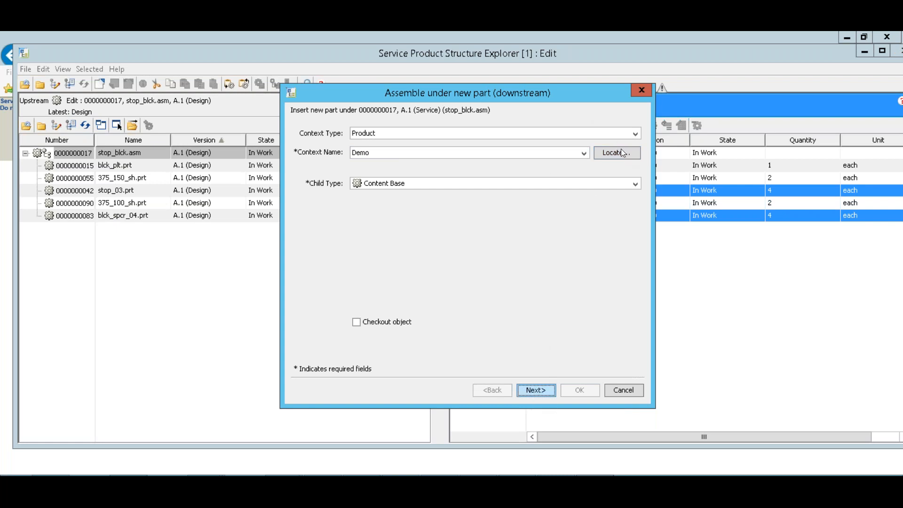
click(595, 154)
click(452, 151)
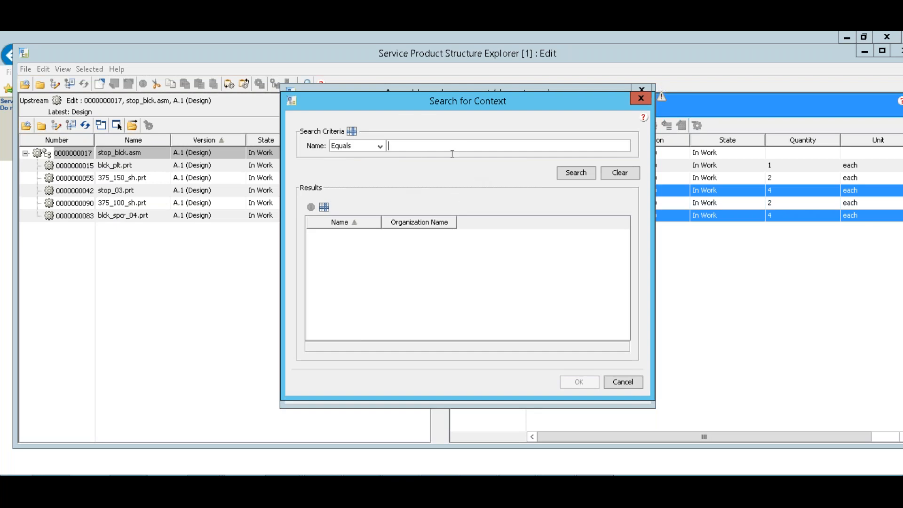
click(622, 381)
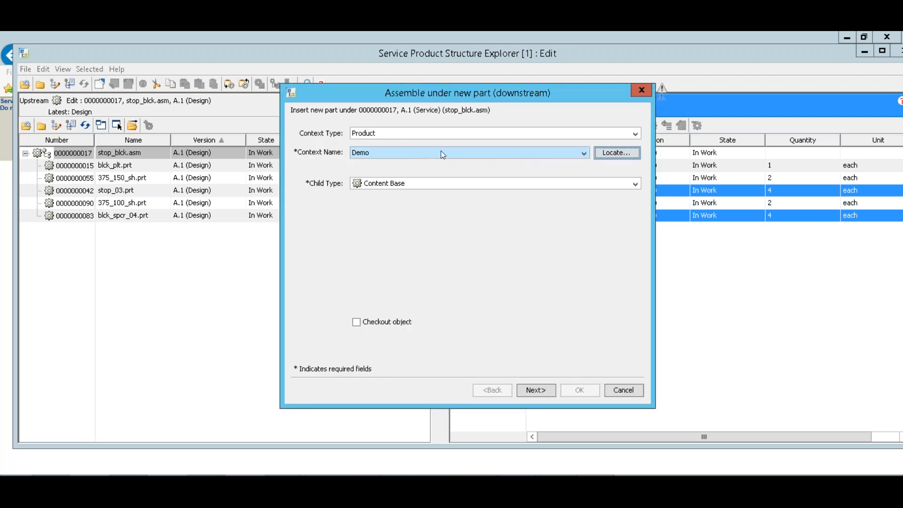
click(535, 389)
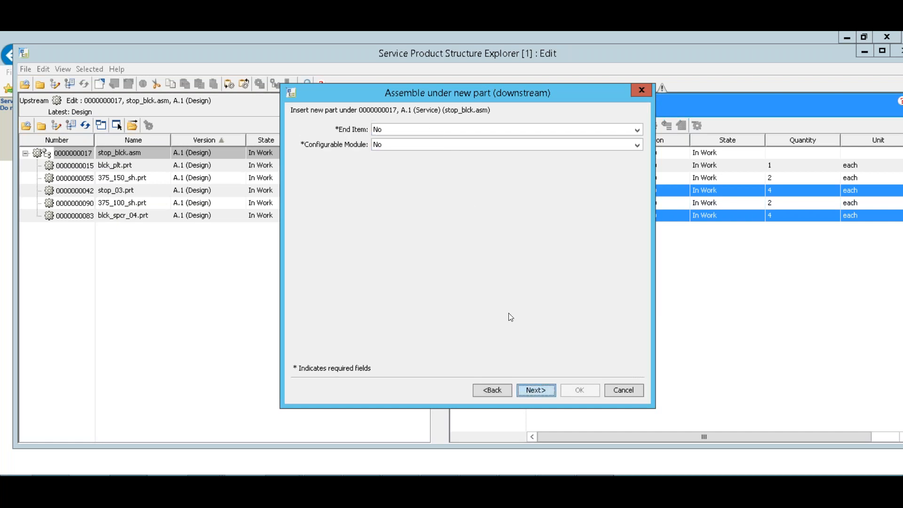
click(536, 390)
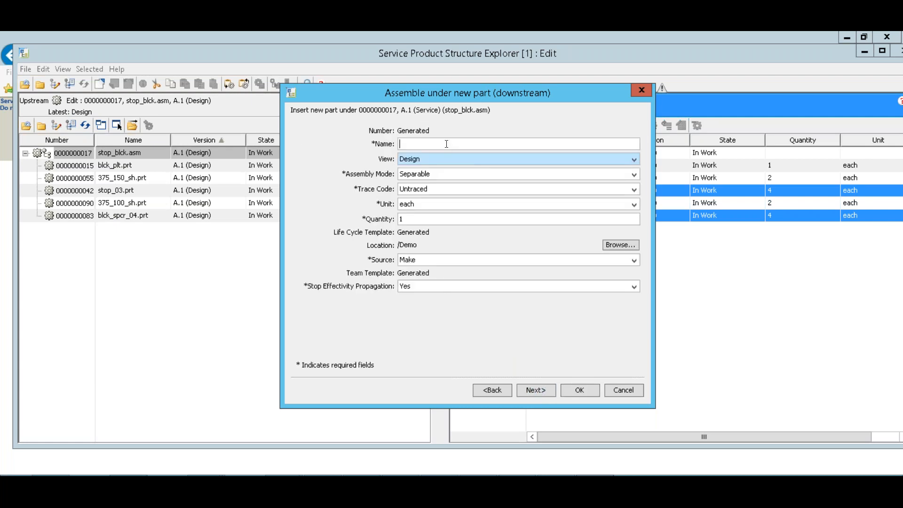
Name the new part GHardware, set its view to Service, store it in /Demo/Parts, and create it.
text(Hoar)
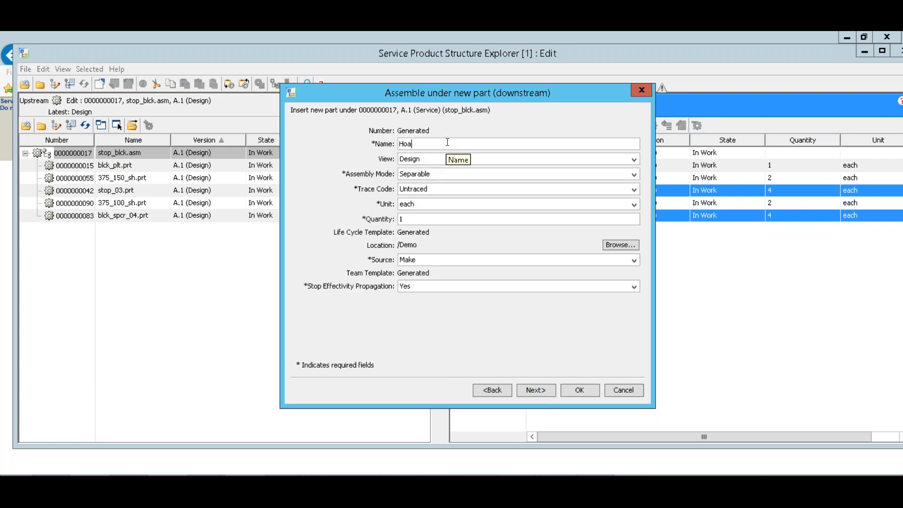
key(BackSpace)
key(BackSpace)
key(BackSpace)
key(BackSpace)
text(Goard)
key(BackSpace)
key(BackSpace)
key(BackSpace)
key(BackSpace)
text(Hardware)
click(636, 160)
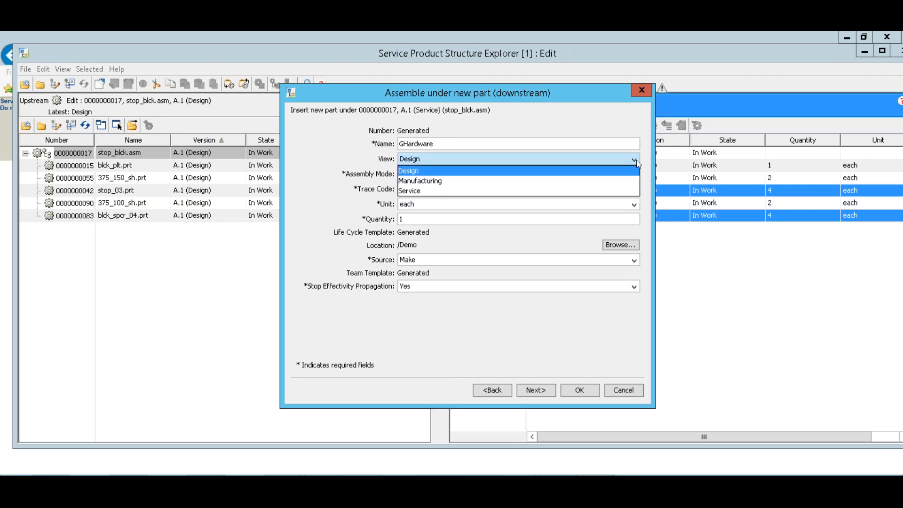
click(410, 190)
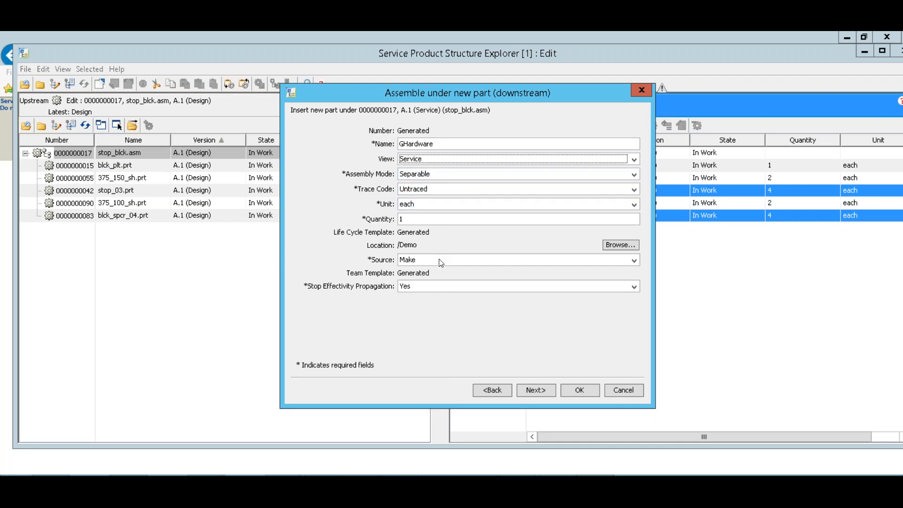
click(612, 245)
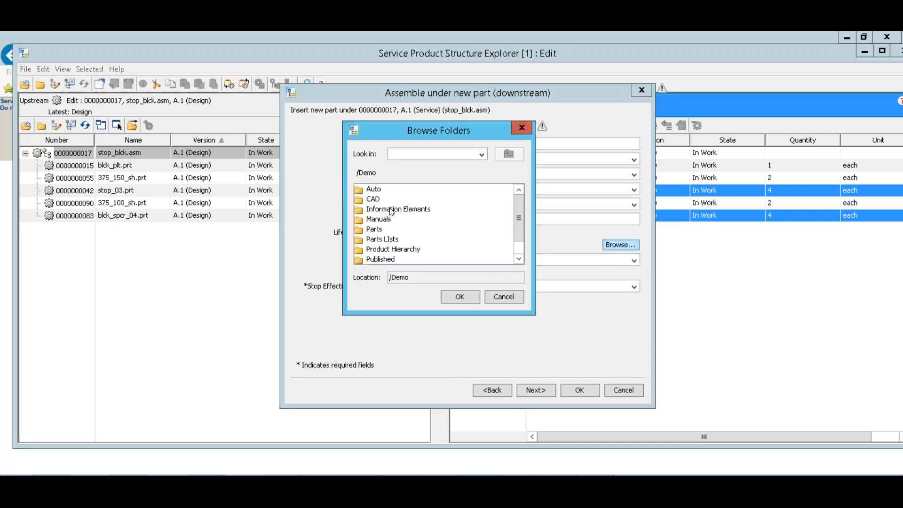
click(381, 230)
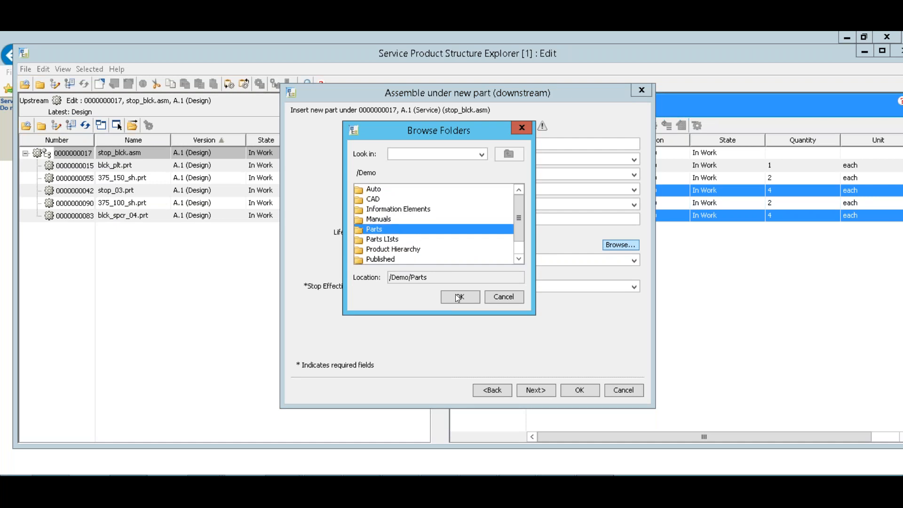
click(470, 294)
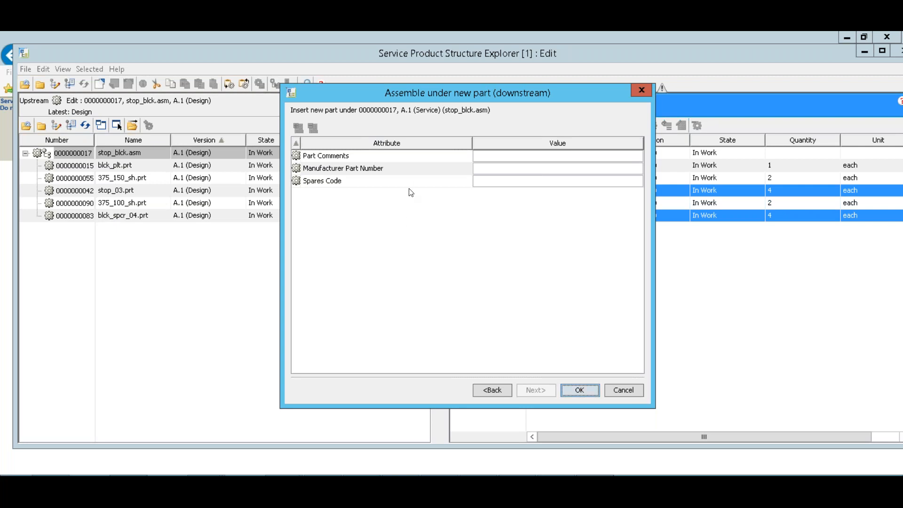
click(580, 390)
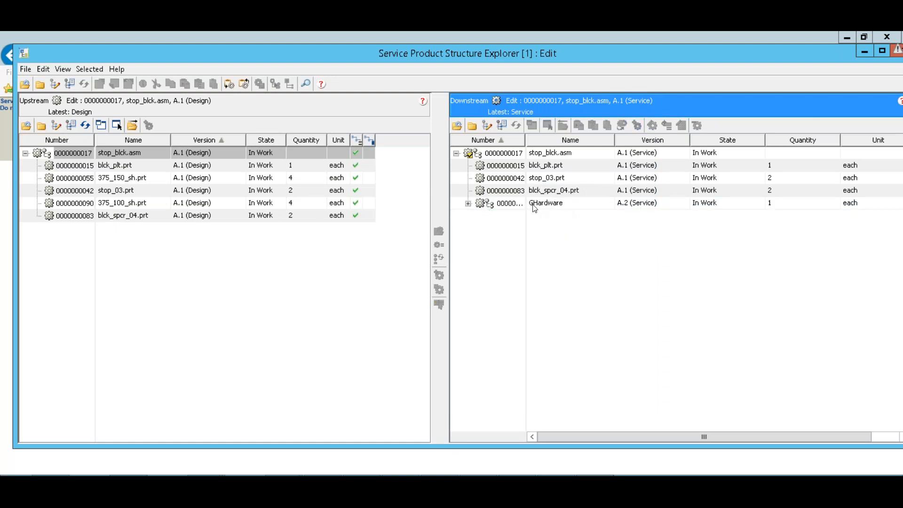
Expand GHardware to check its shaft parts, then close the Service Product Structure Explorer and its tab.
click(468, 203)
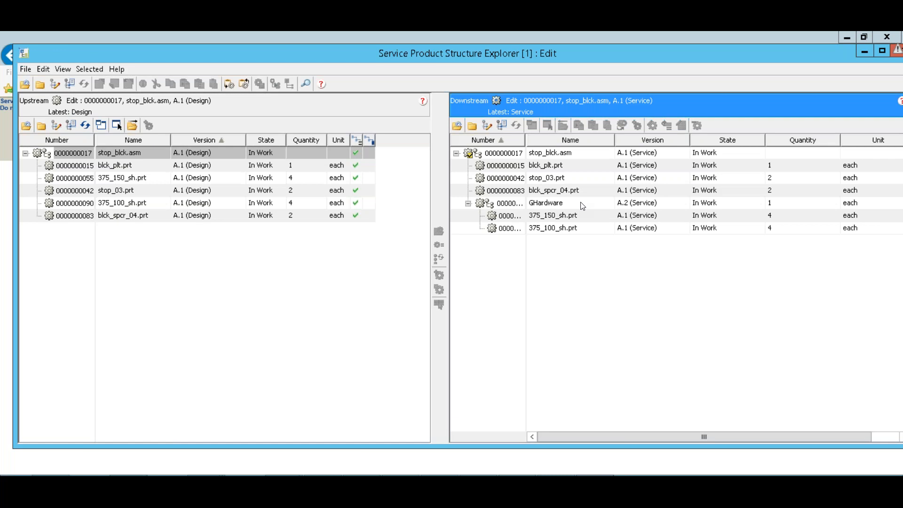
drag(646, 53, 625, 66)
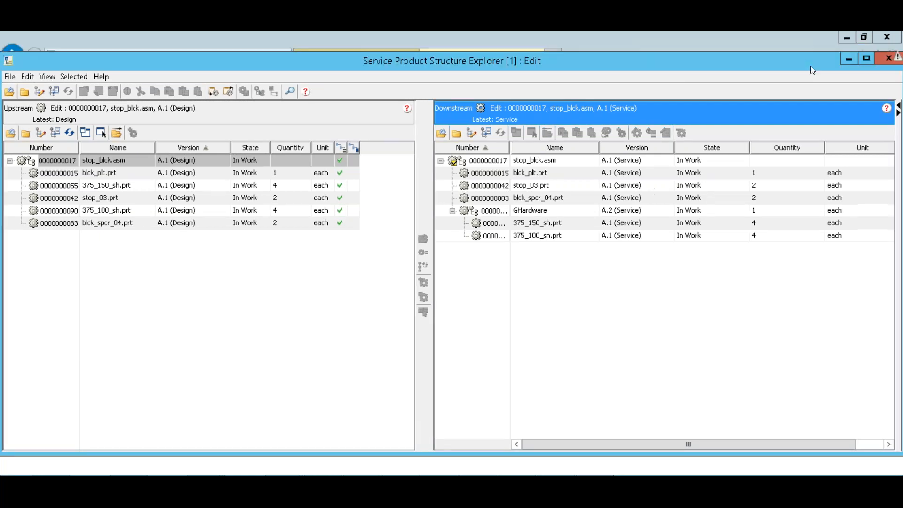
click(878, 60)
click(485, 310)
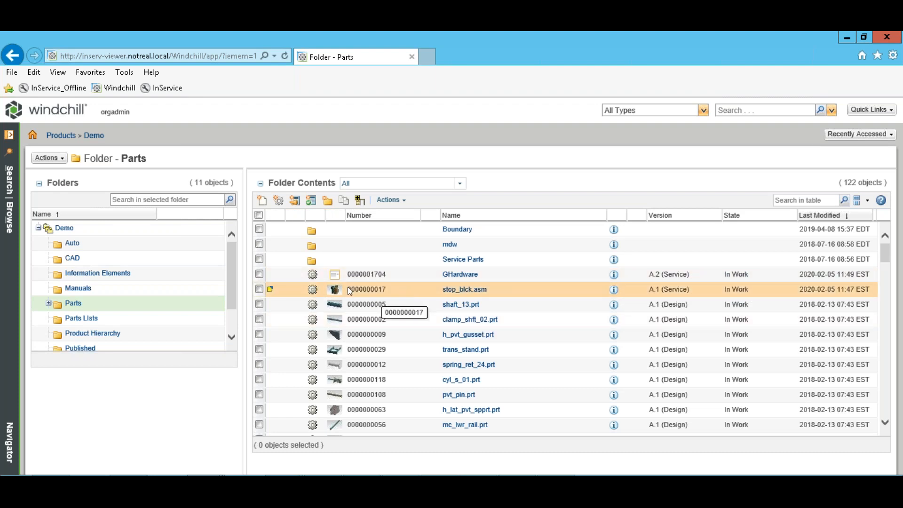
Check in stop_blck.asm without comments and close the finished check-in tab.
right_click(290, 290)
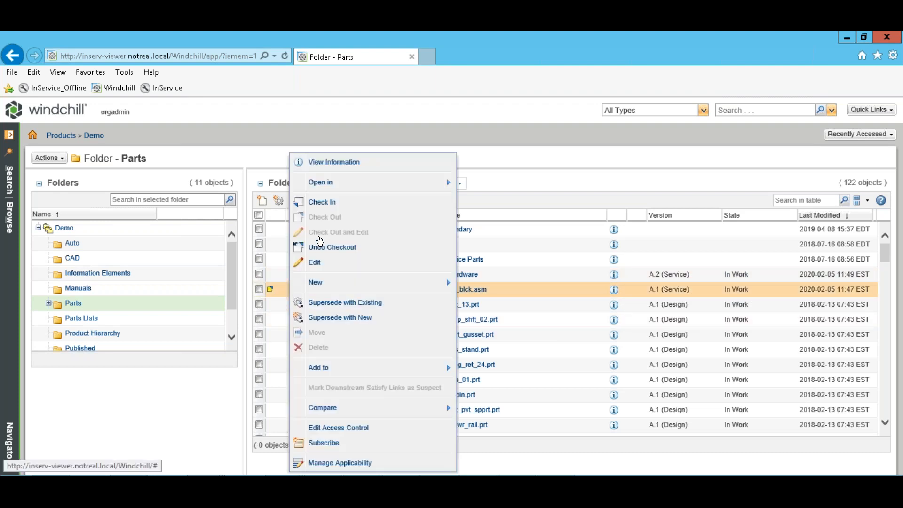
click(363, 204)
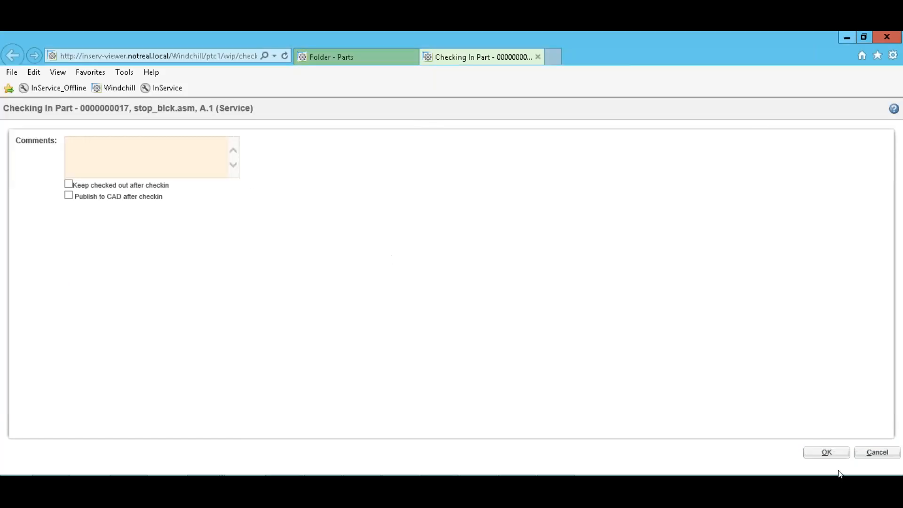
click(827, 452)
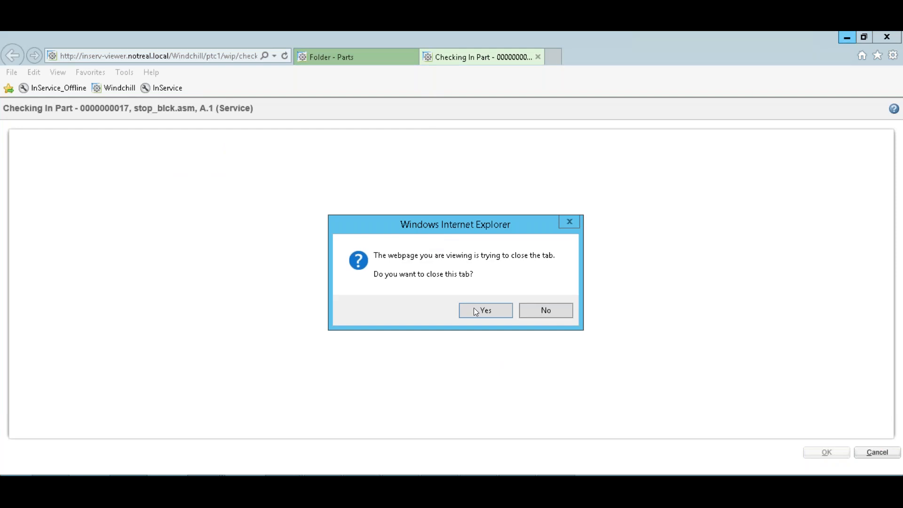
click(476, 311)
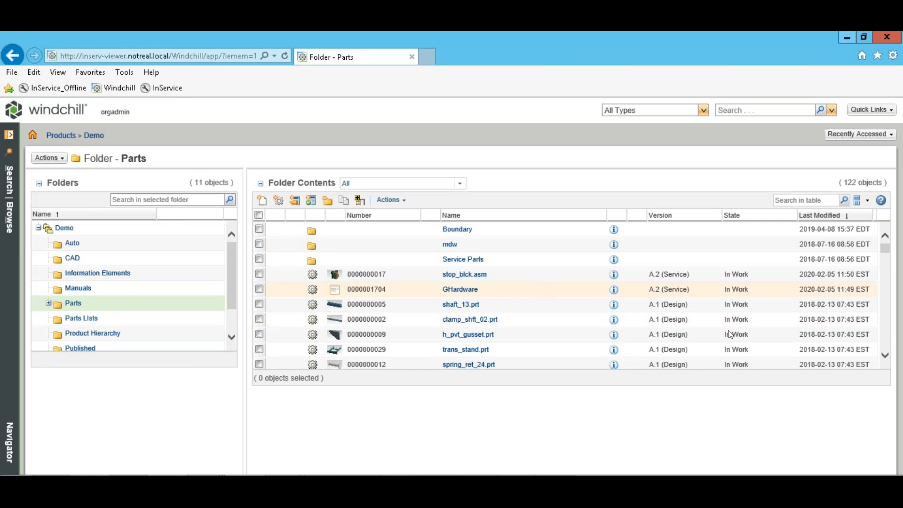
click(884, 356)
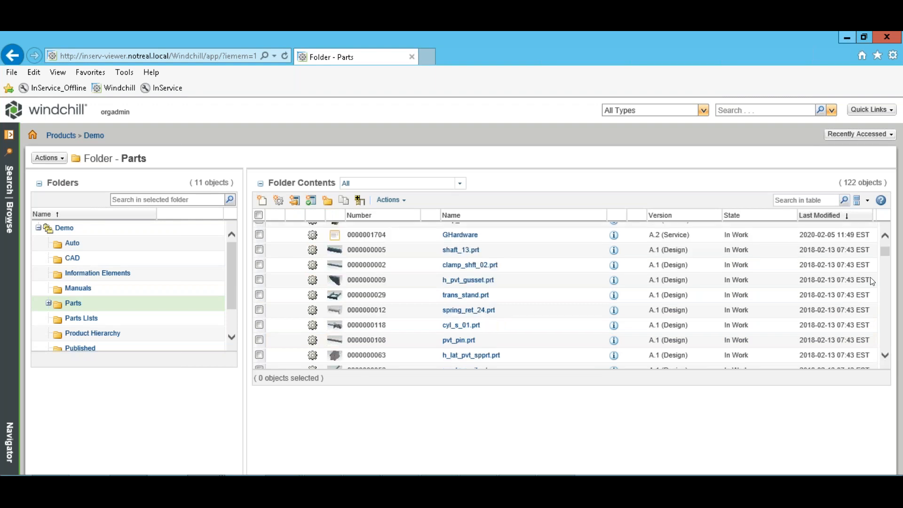
click(885, 235)
click(885, 235)
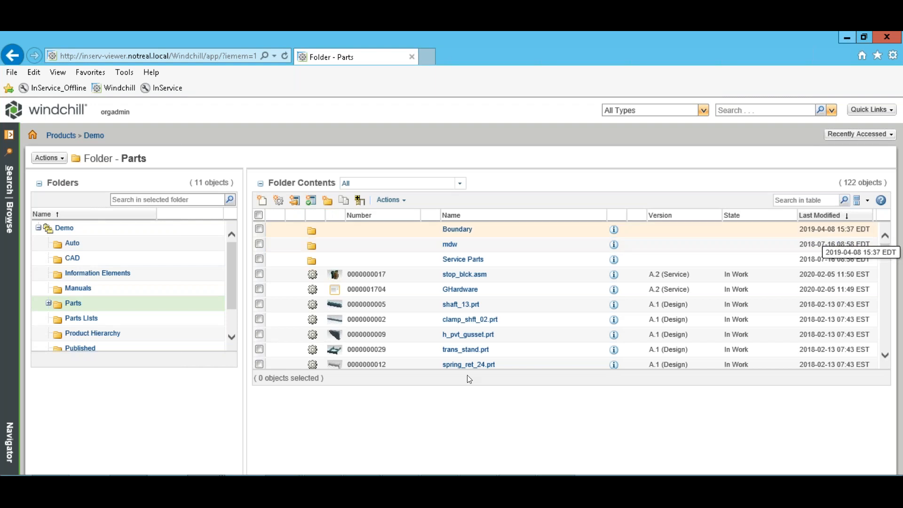
Go to the Parts Lists folder and open the v8_base.asm parts list at A.9.
click(81, 320)
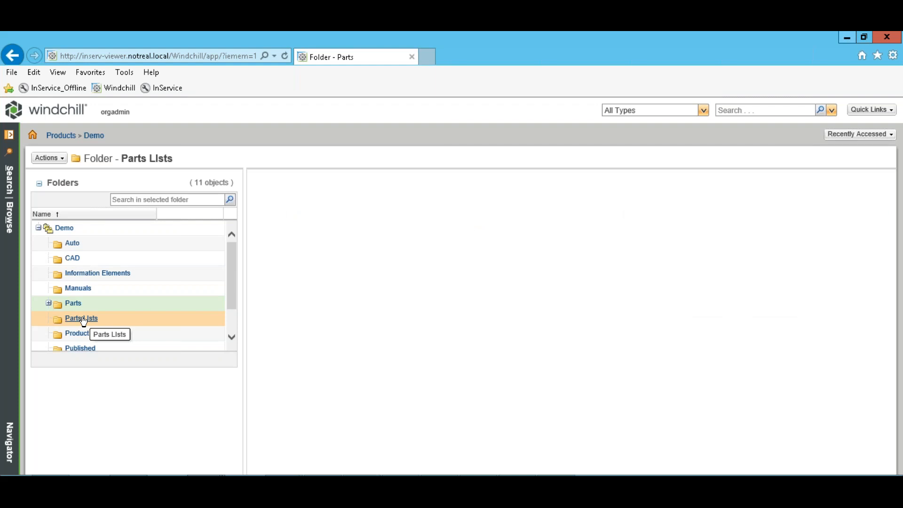
scroll(83, 321, down, 1)
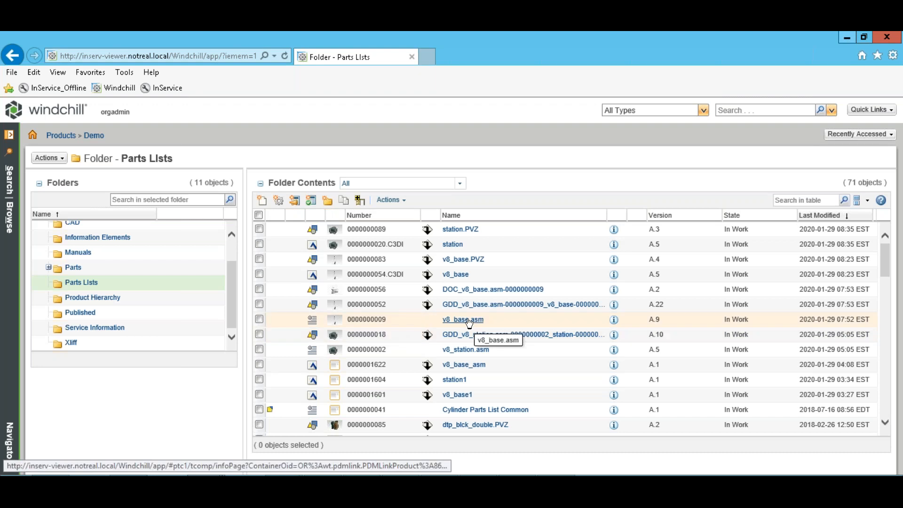
click(446, 320)
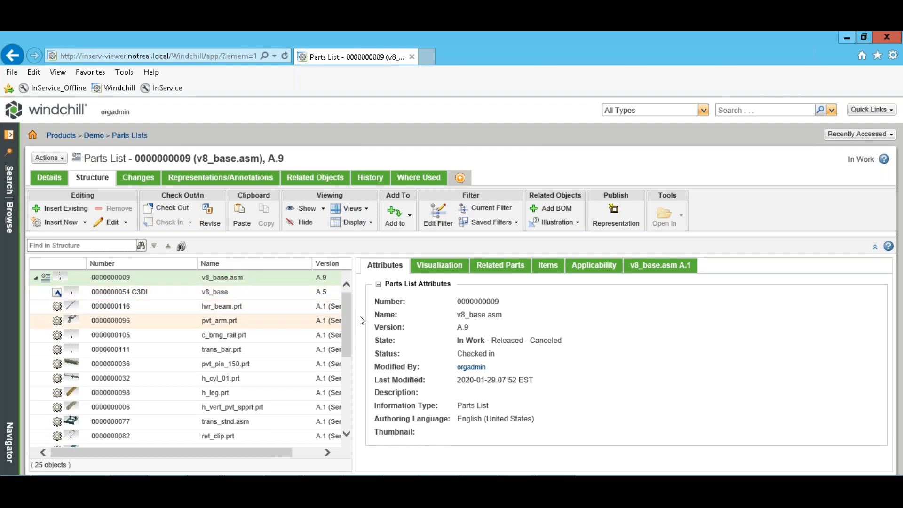
Open the v8_base dynamic document 0000000054.C3DI in Creo View, allowing the browser to launch it.
drag(349, 314, 347, 404)
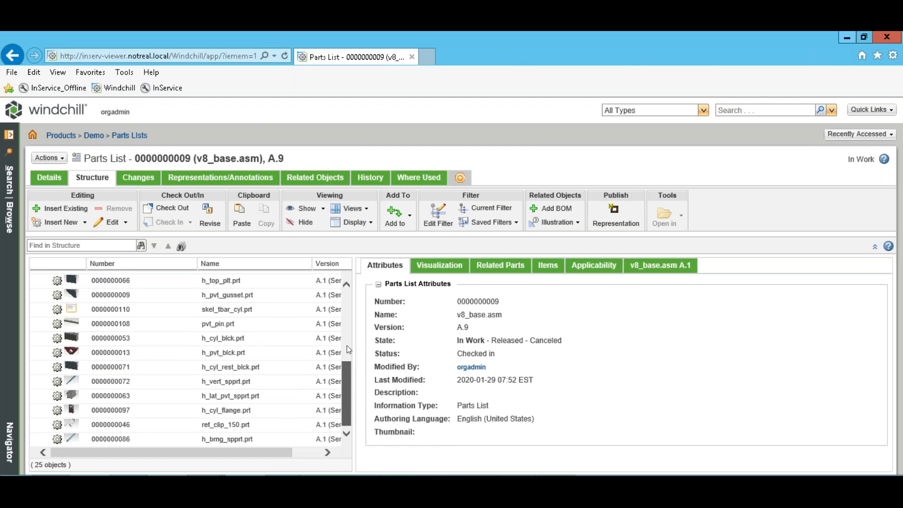
scroll(140, 302, up, 5)
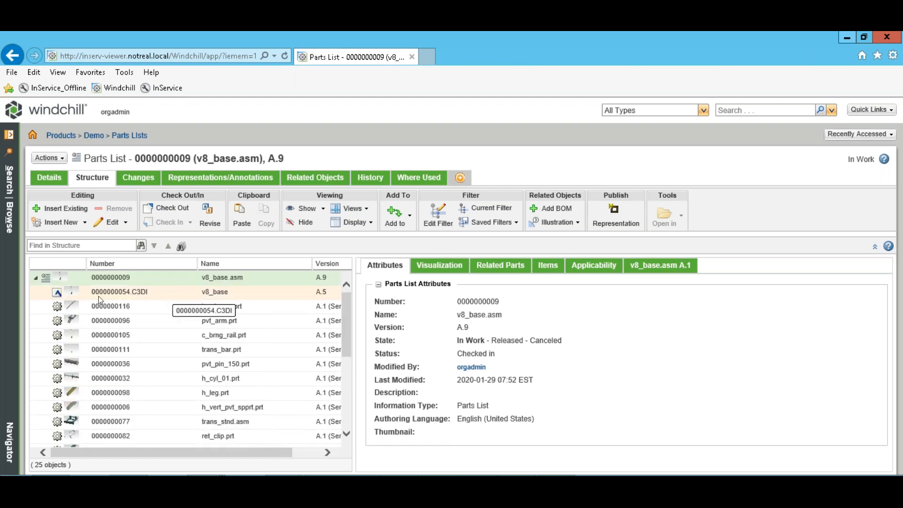
click(98, 295)
right_click(152, 290)
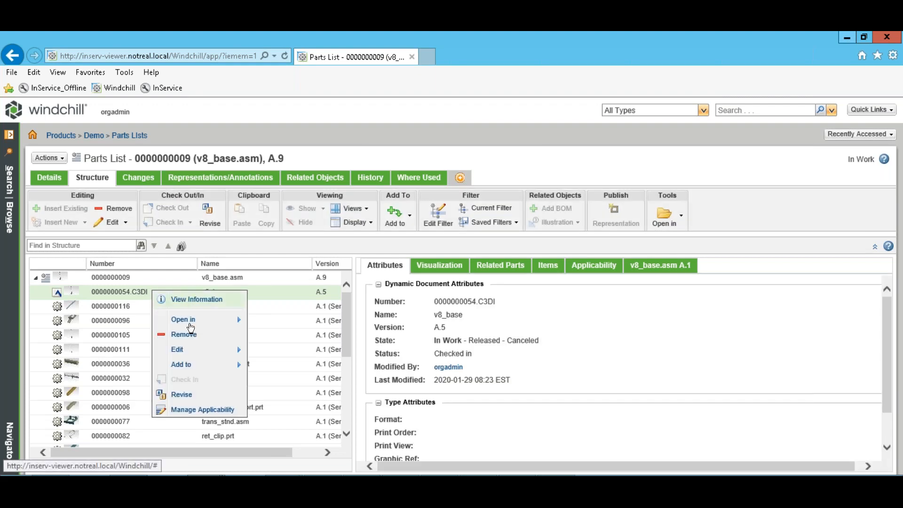
mouse_move(193, 322)
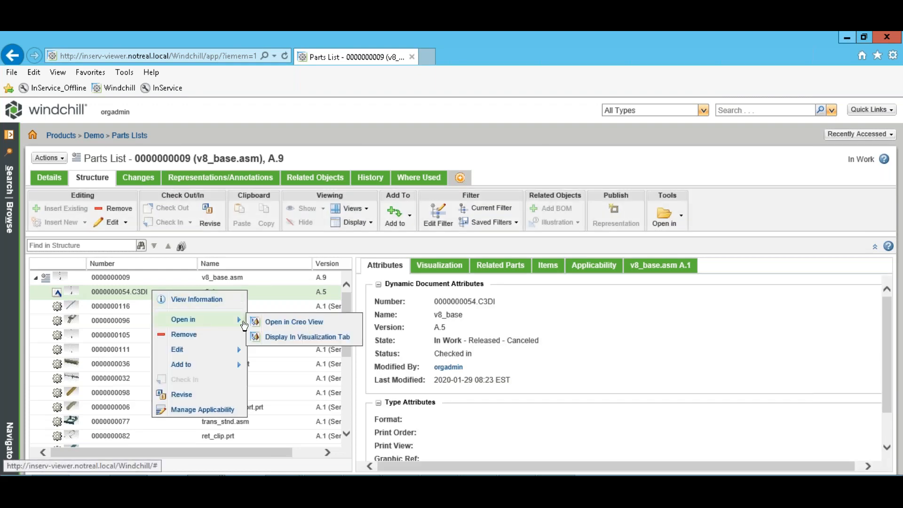
click(284, 322)
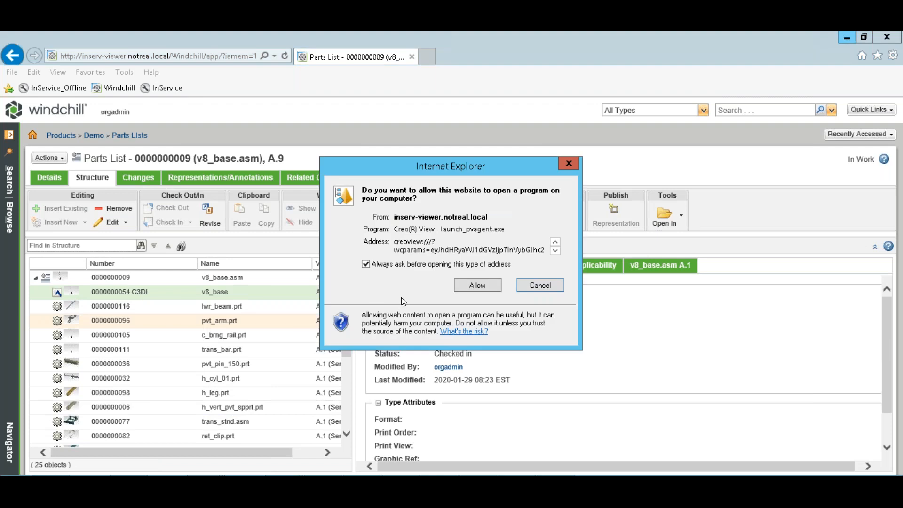
click(466, 284)
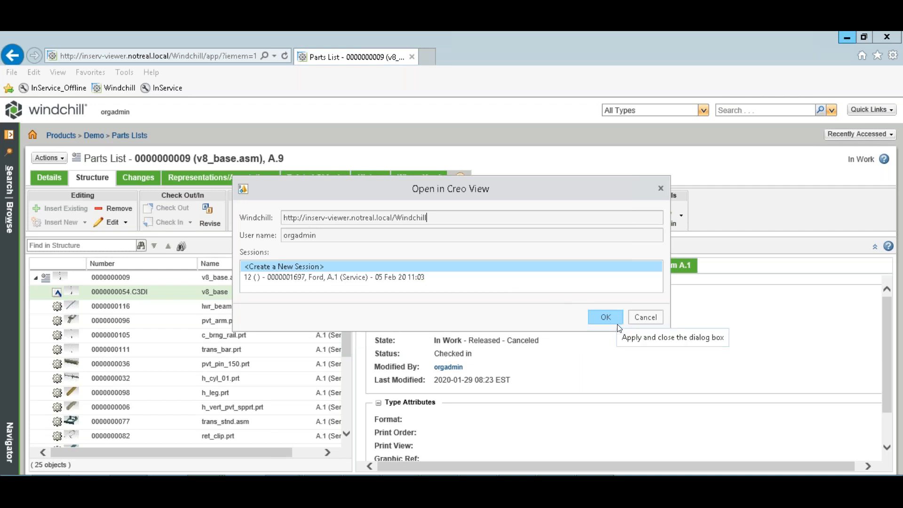
Review v8_base's Figure 1 callouts in a new Creo View session, then close the viewer.
click(603, 318)
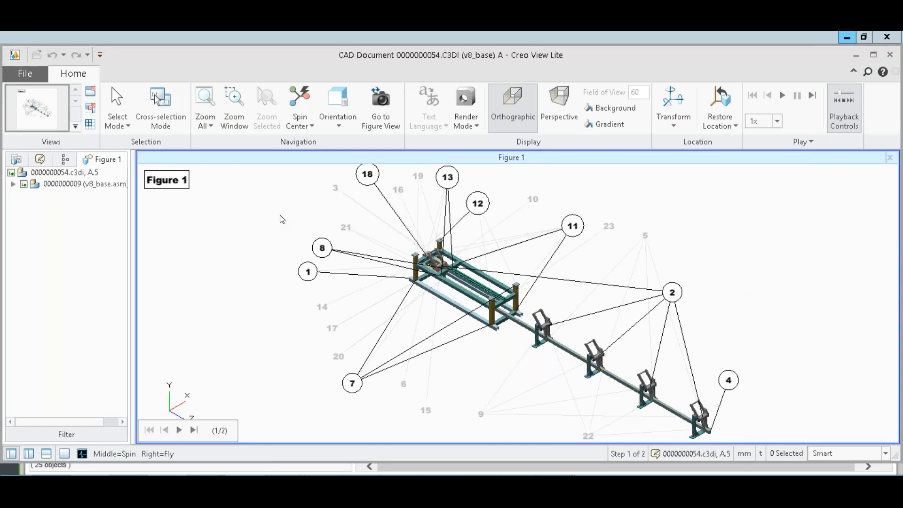
click(888, 56)
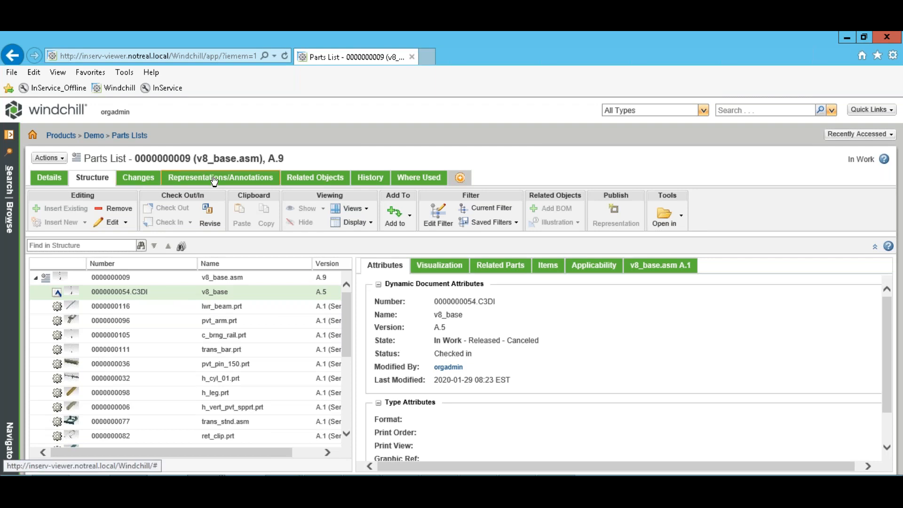
Browse the Representations/Annotations and Related Objects tabs, selecting the A.22 published content row.
click(239, 178)
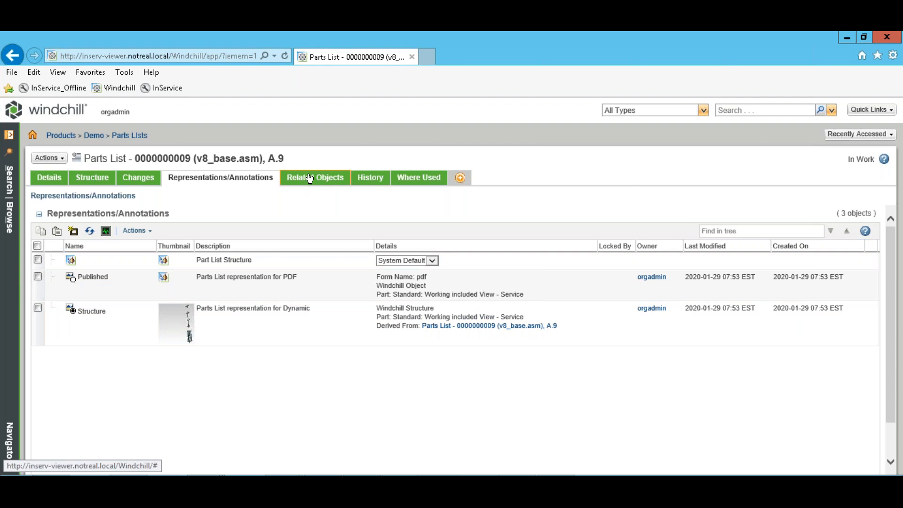
click(309, 178)
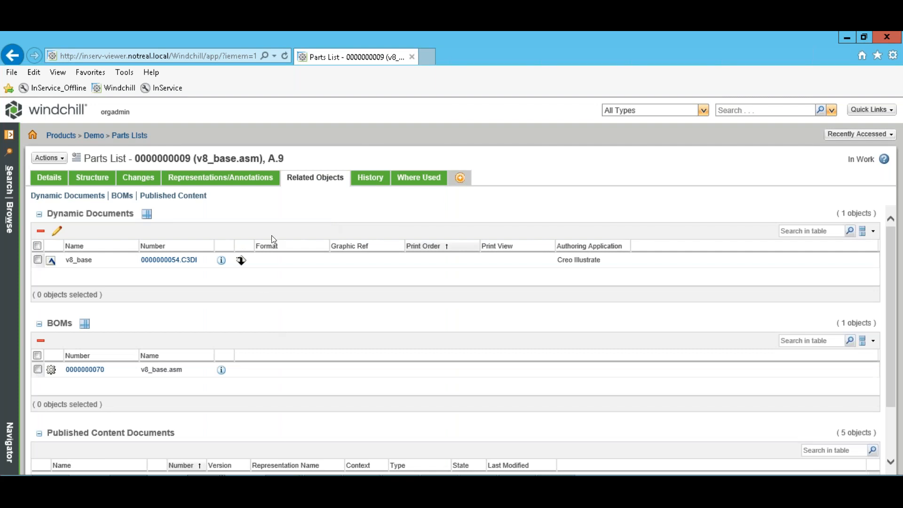
scroll(241, 310, down, 3)
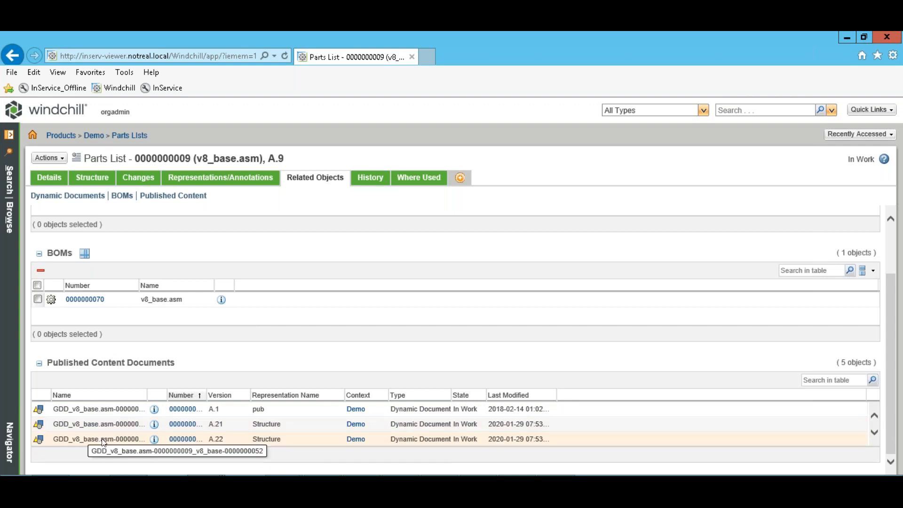
click(253, 439)
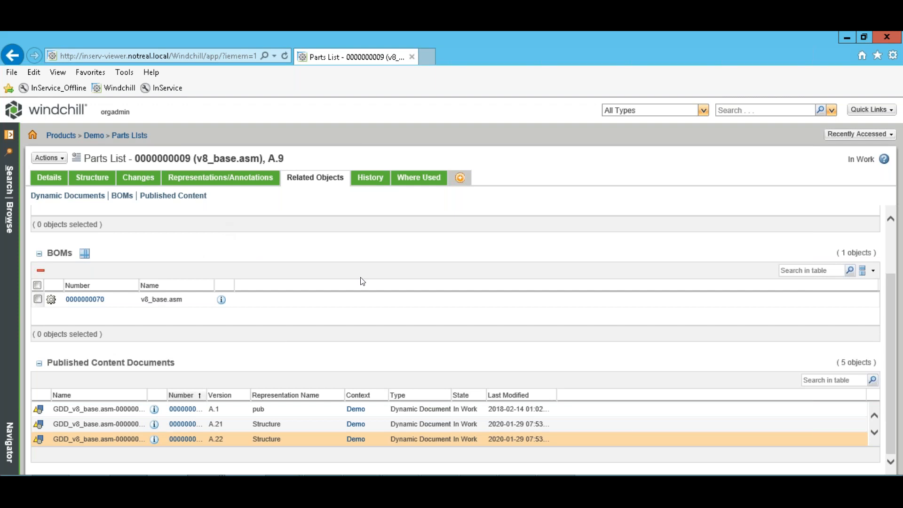
scroll(362, 280, up, 3)
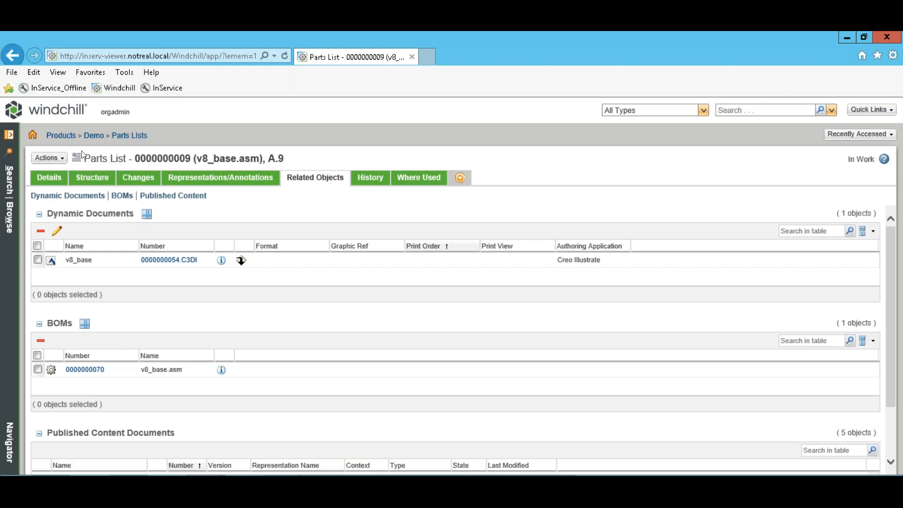
Add h_vert_pvt_spprt.prt from the v8_base.asm service BOM into the parts list, then view Related Objects.
click(102, 178)
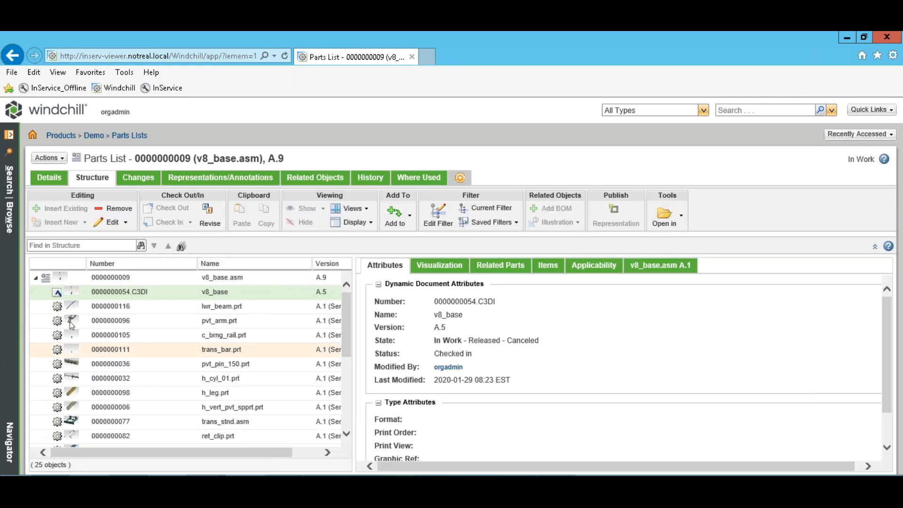
click(672, 267)
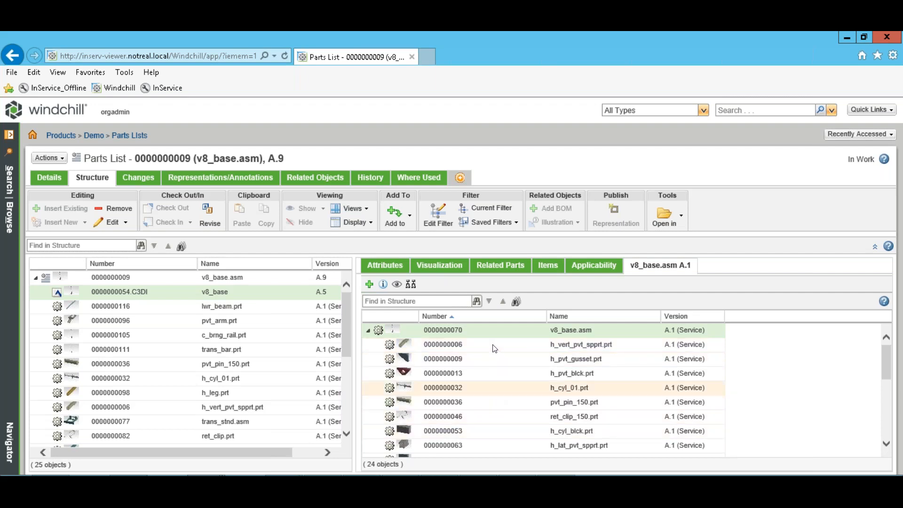
drag(435, 349, 154, 278)
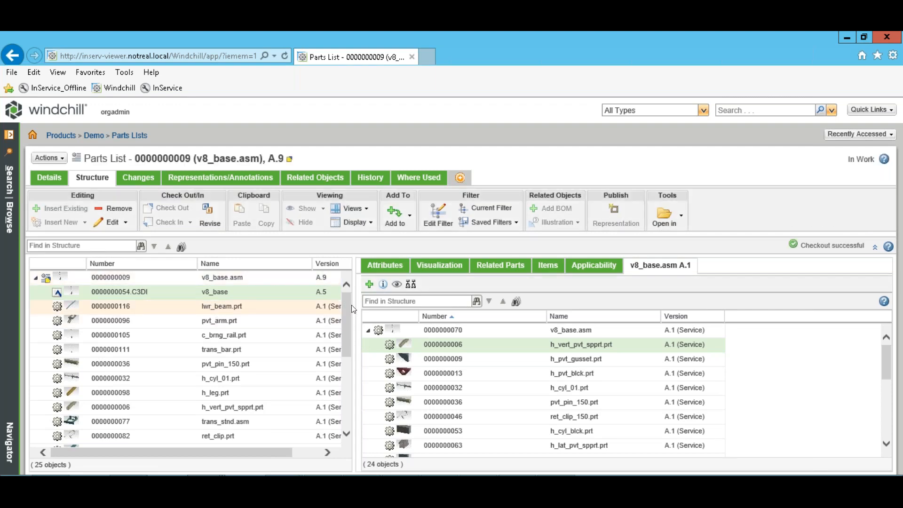
drag(346, 352, 346, 432)
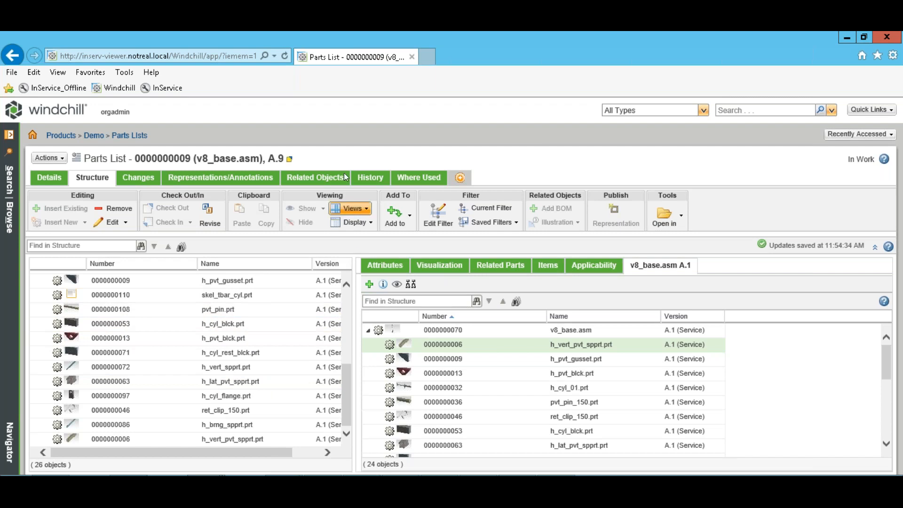
click(299, 180)
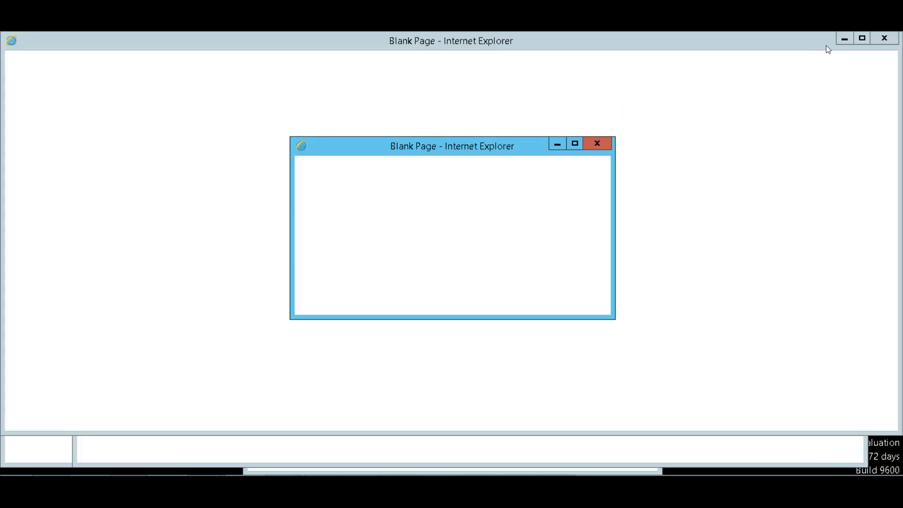
Move callout 2's balloon higher above the part and browse the Creo Illustrate ribbon tabs.
mouse_move(243, 479)
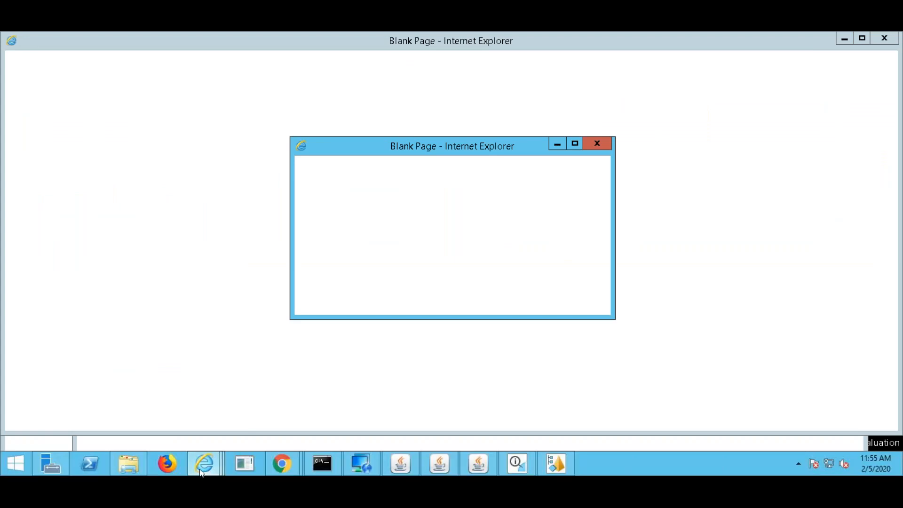
click(517, 466)
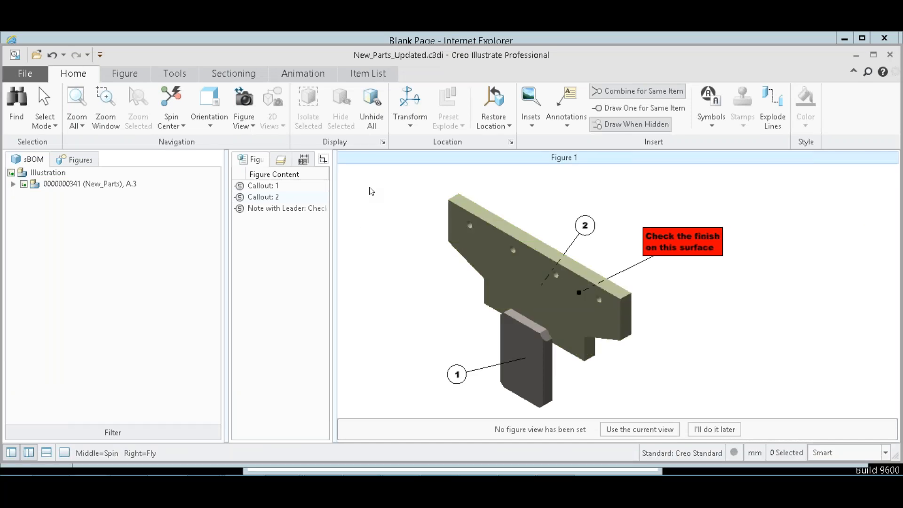
click(585, 226)
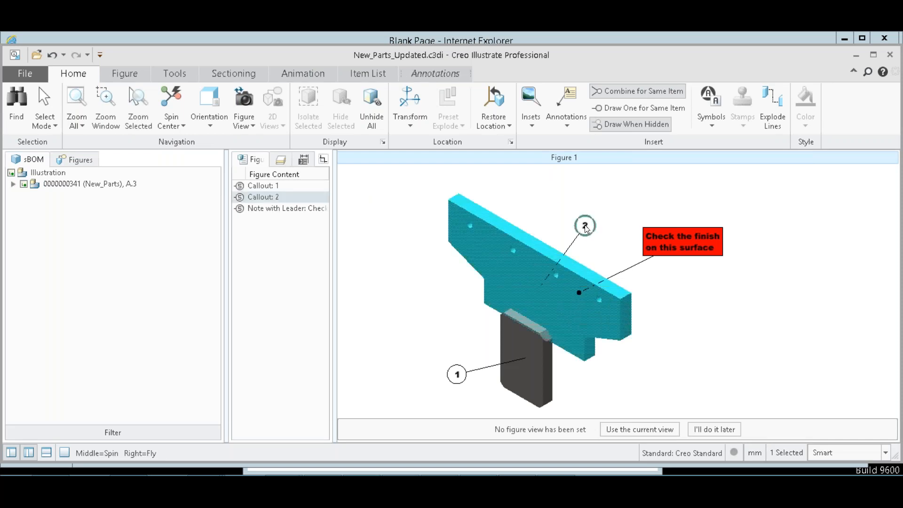
drag(585, 228, 592, 196)
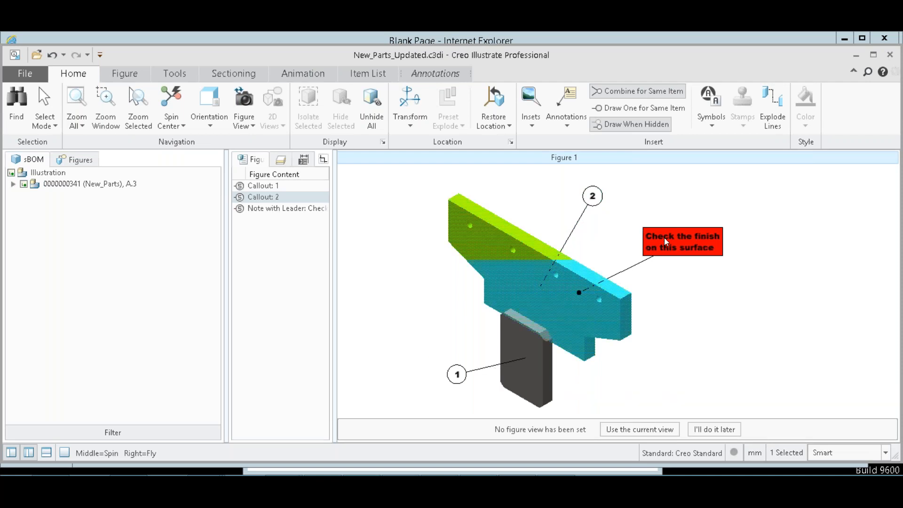
click(125, 76)
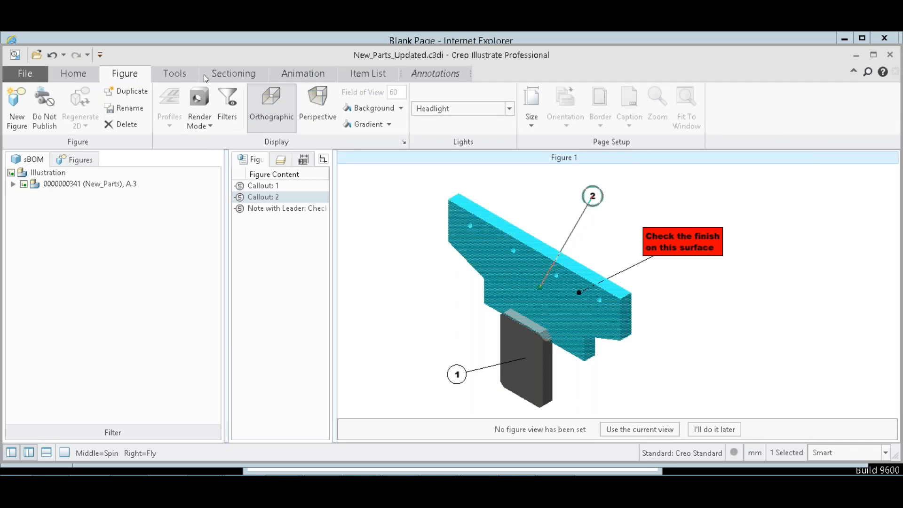
click(177, 74)
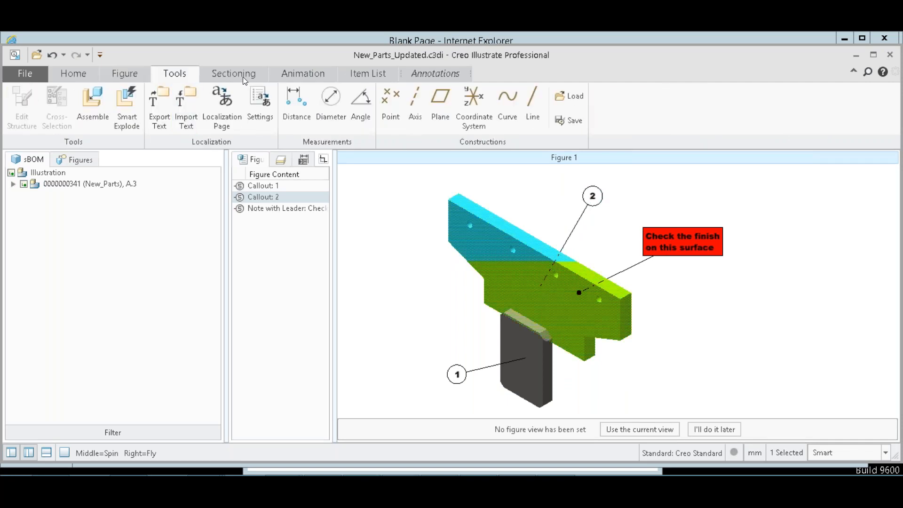
click(255, 72)
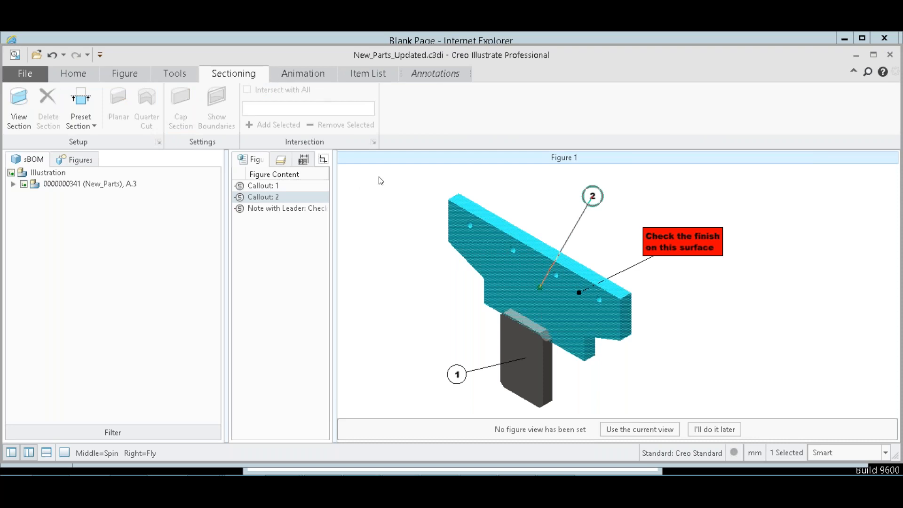
click(431, 74)
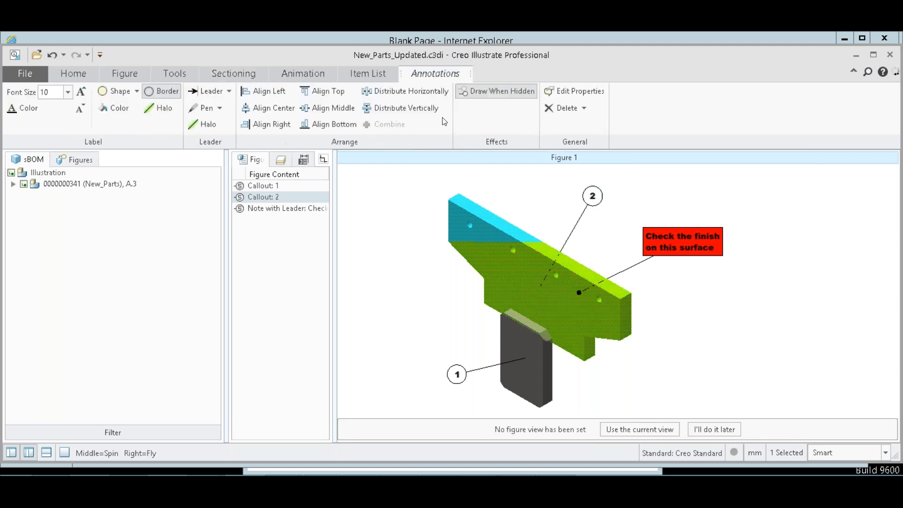
Select and deselect Callout 1, then minimize Creo Illustrate and the small blank browser window.
click(611, 209)
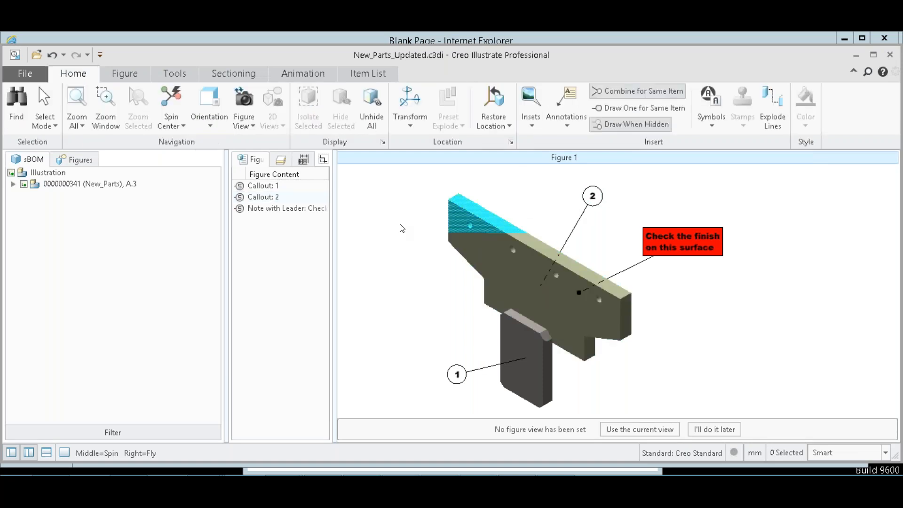
click(457, 376)
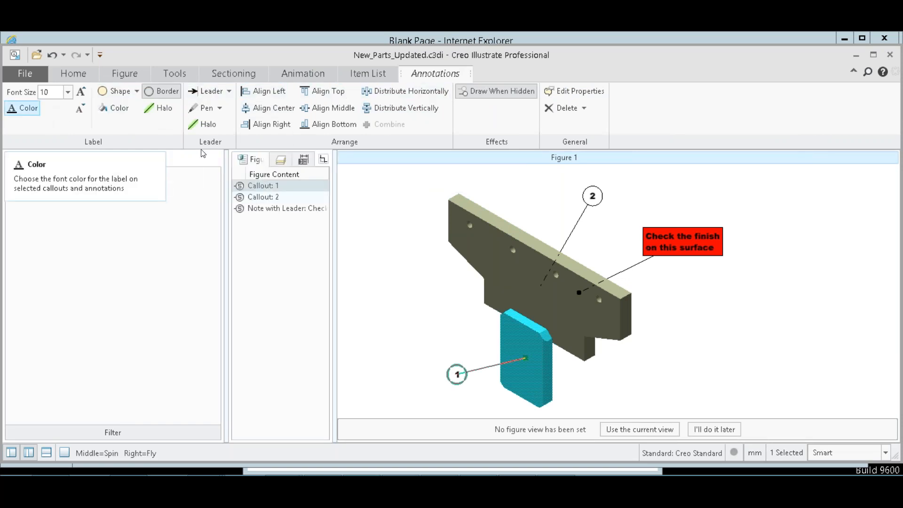
click(371, 207)
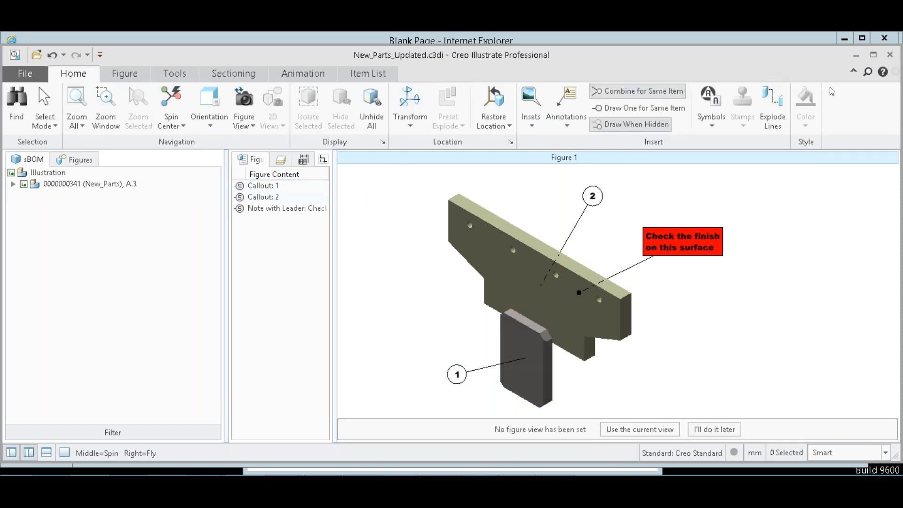
click(856, 55)
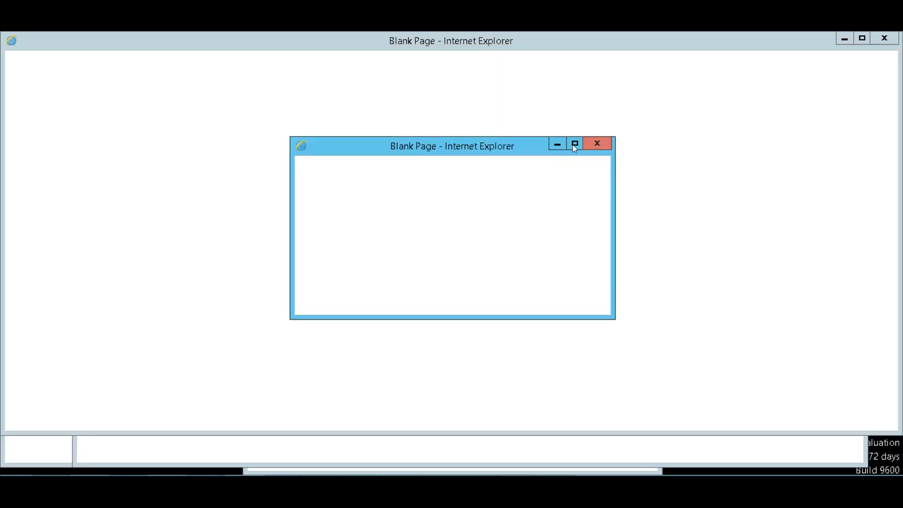
click(557, 143)
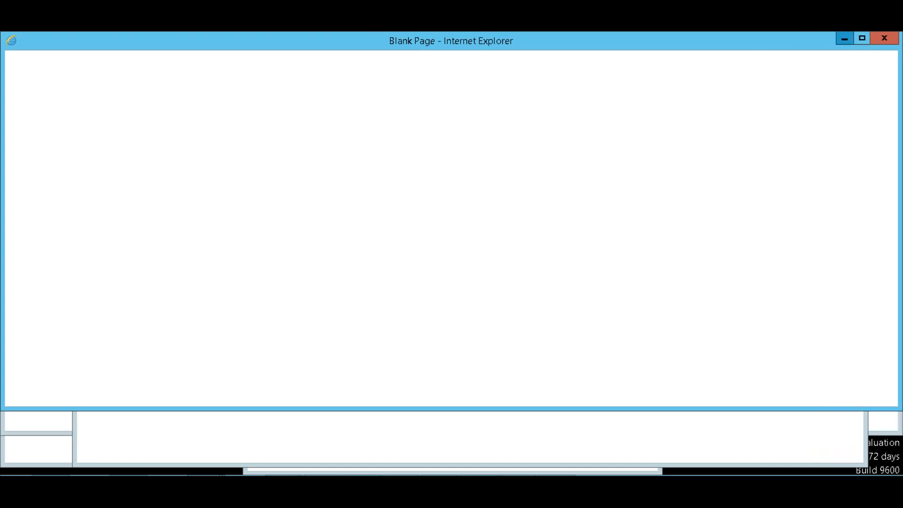
Close or minimize the stray blank Internet Explorer windows and the Pictures folder window.
click(824, 54)
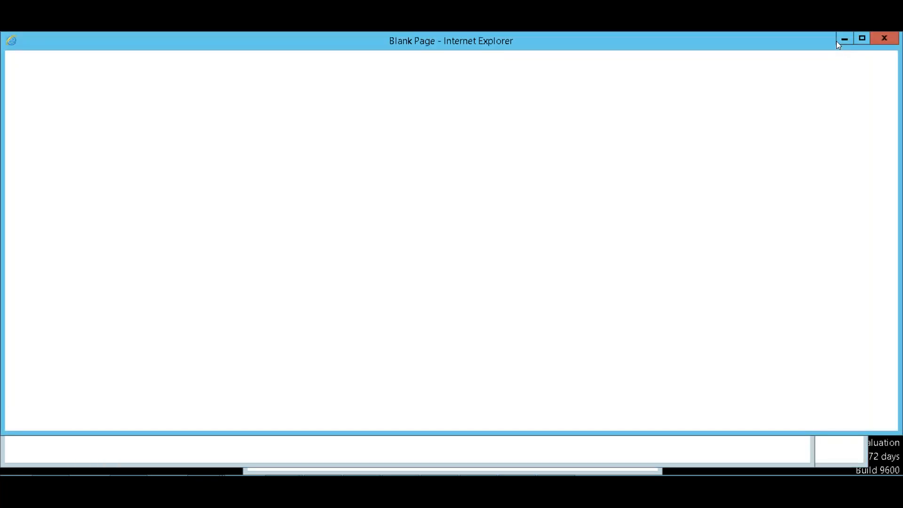
click(842, 39)
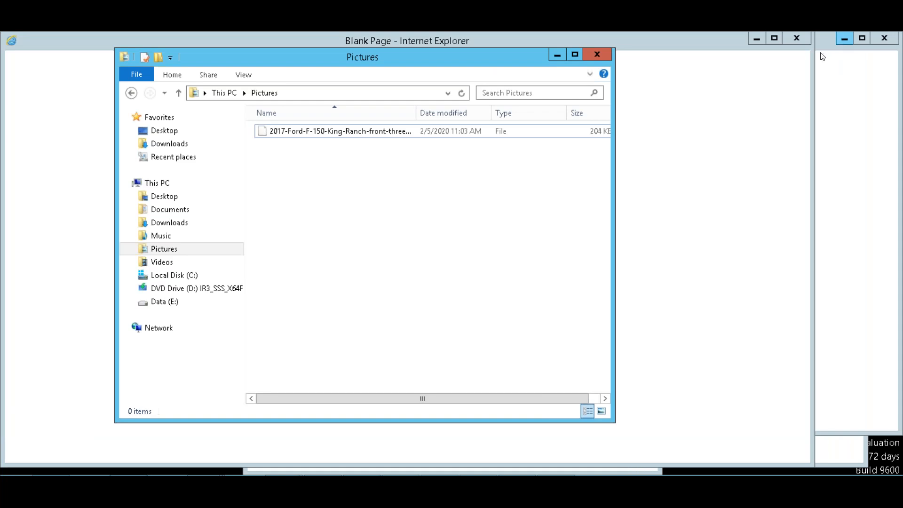
click(594, 54)
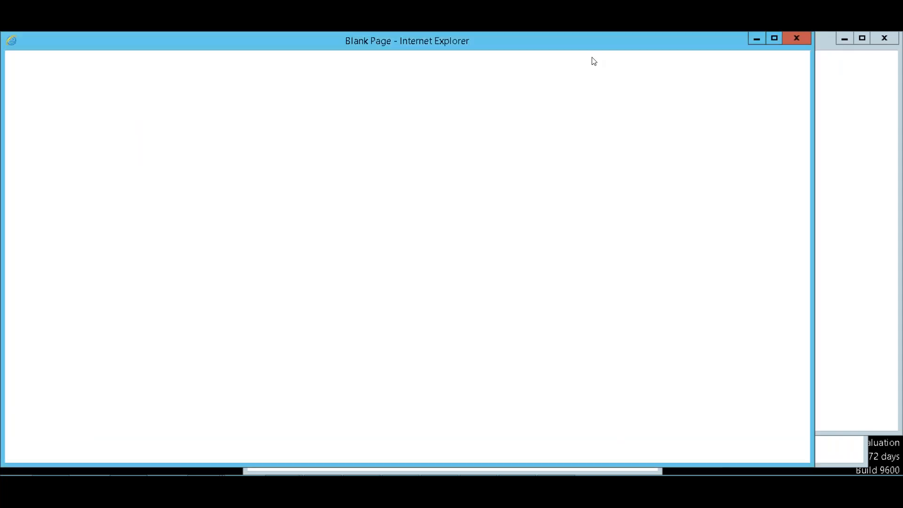
click(754, 39)
click(843, 39)
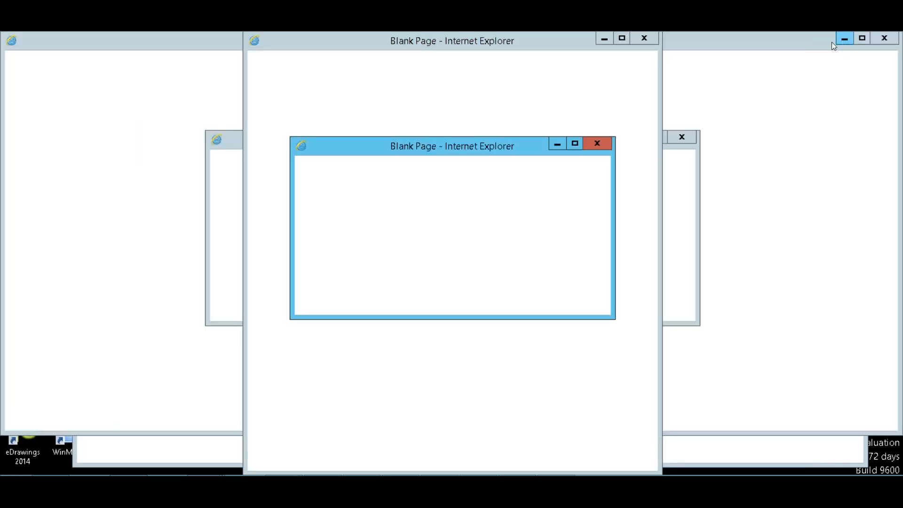
click(597, 143)
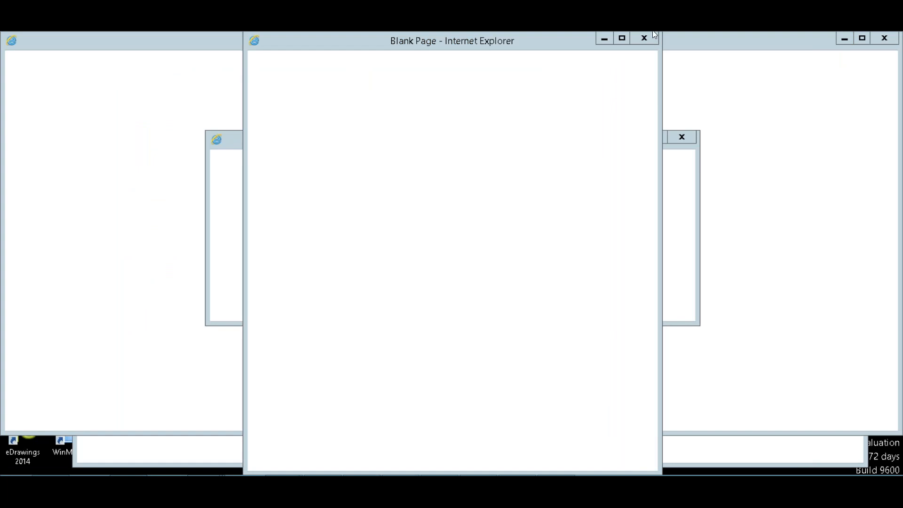
click(685, 137)
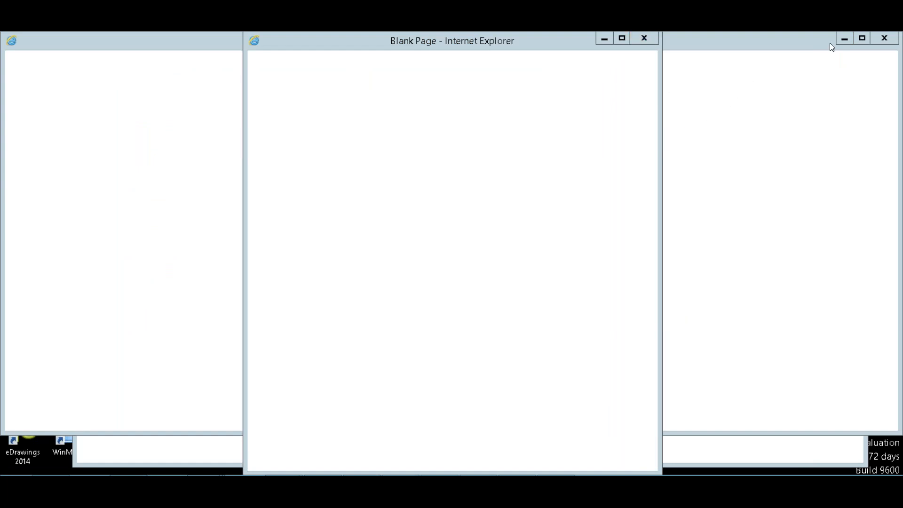
click(888, 36)
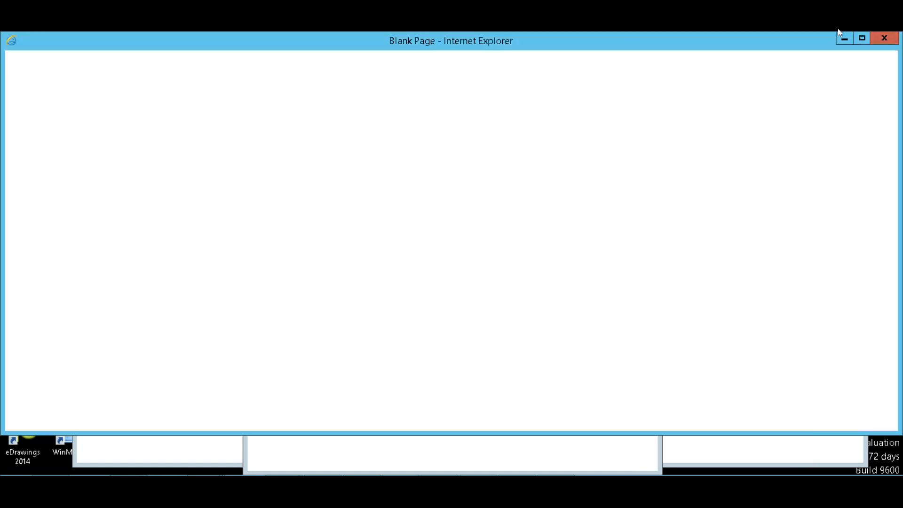
click(883, 39)
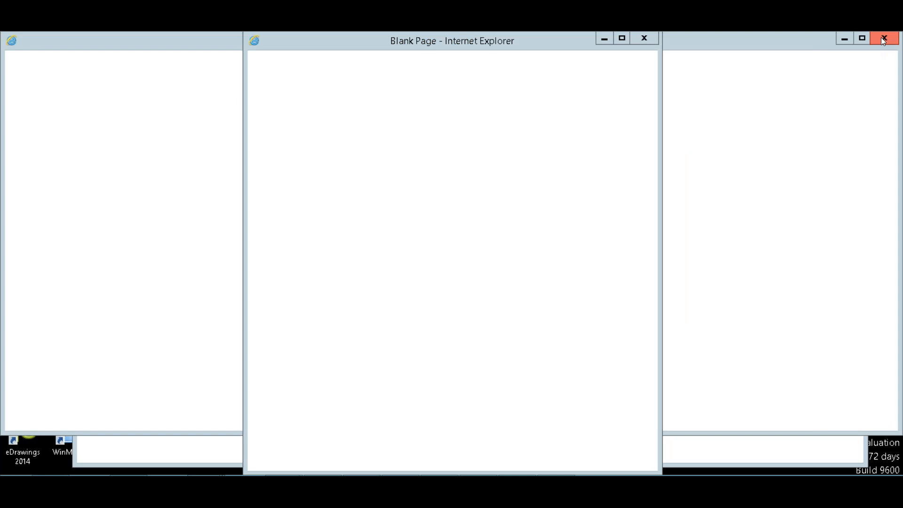
click(883, 39)
click(851, 57)
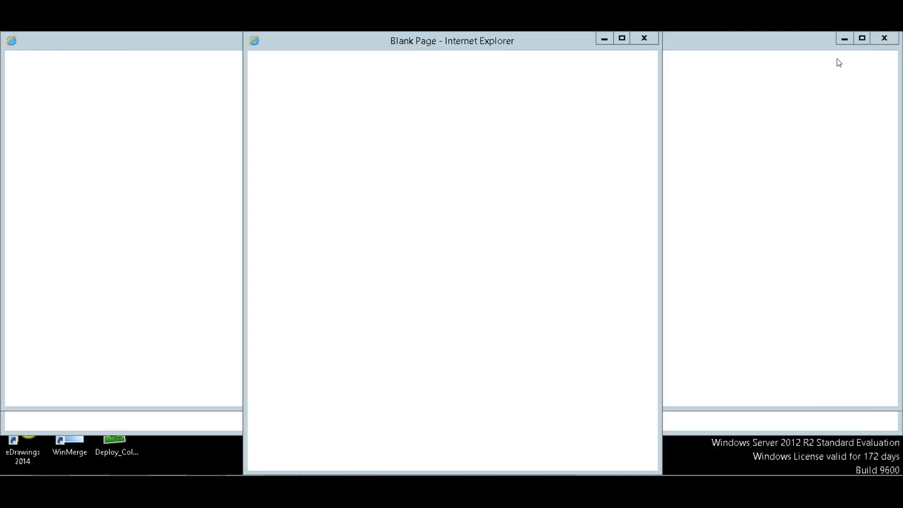
click(643, 40)
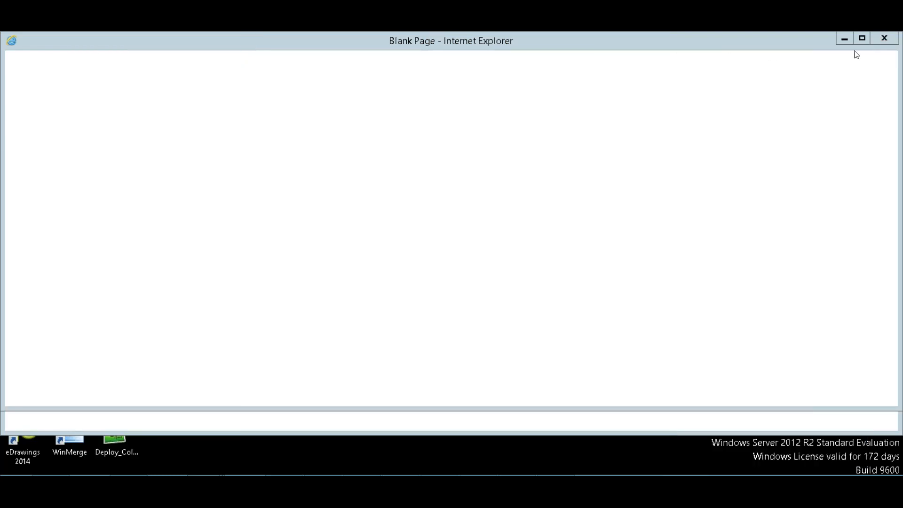
click(883, 39)
click(883, 38)
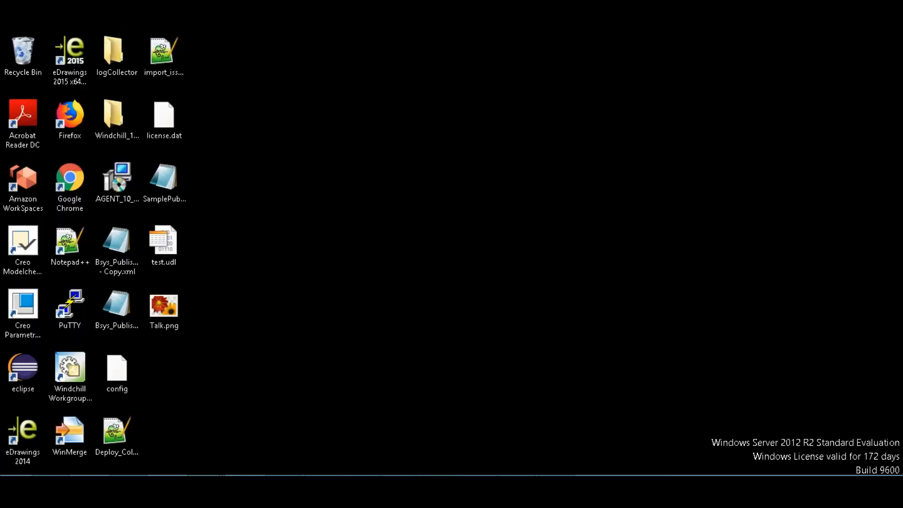
Close the leftover Blank Page windows from the taskbar list and return to the Windchill Parts List.
click(195, 458)
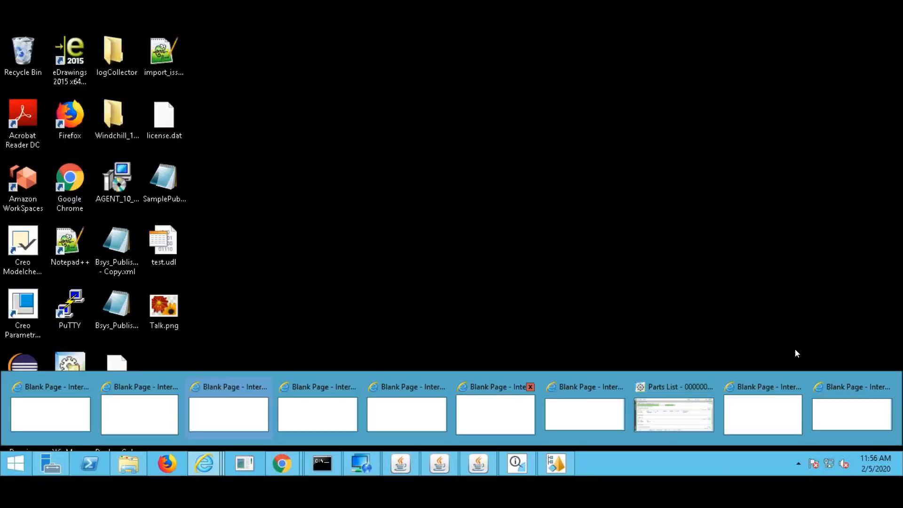
click(887, 387)
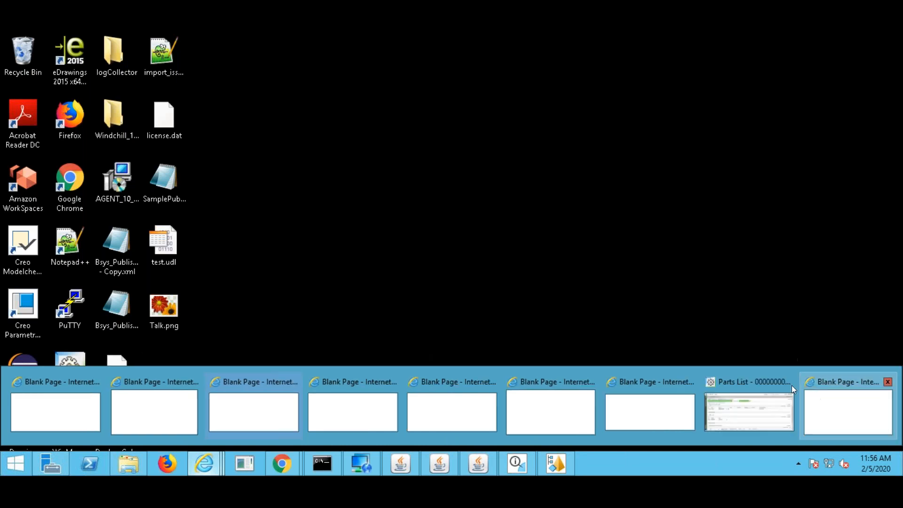
click(887, 381)
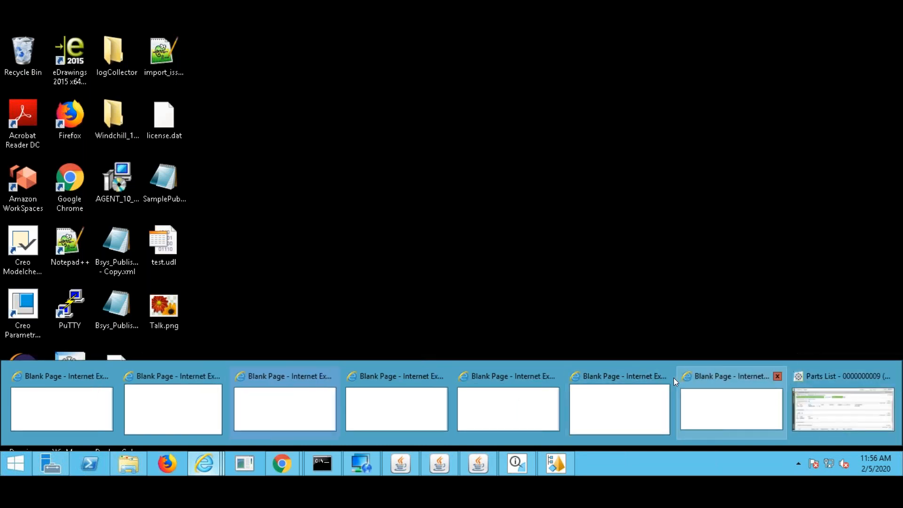
click(665, 376)
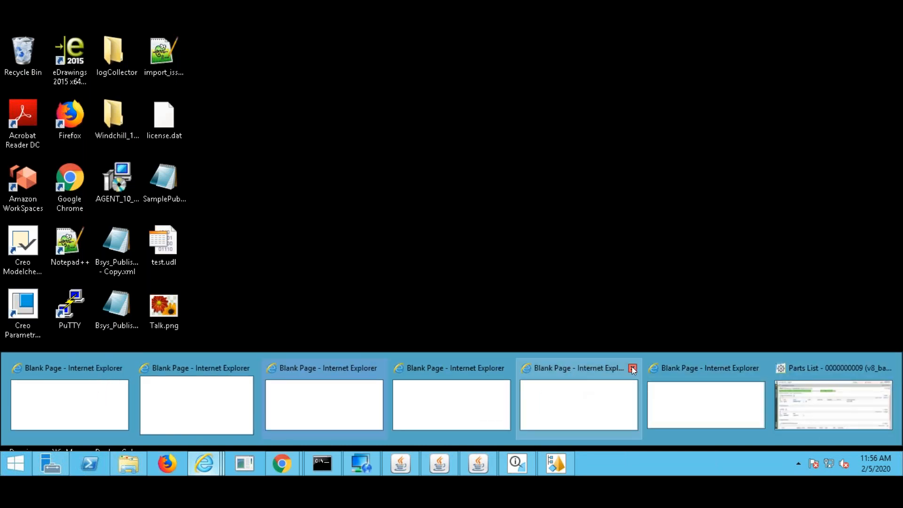
click(631, 367)
click(754, 403)
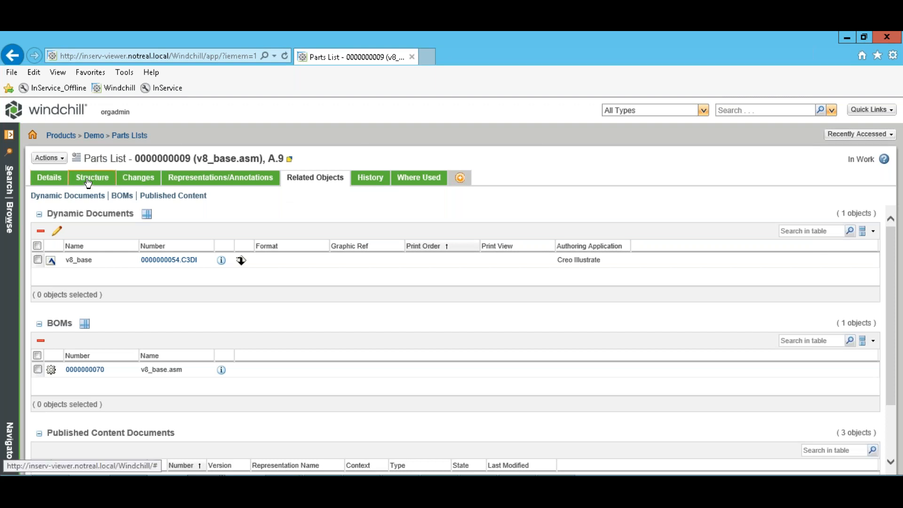
Show the v8_base.asm parts list structure (26 objects) beside the 24-object A.1 service BOM.
click(105, 180)
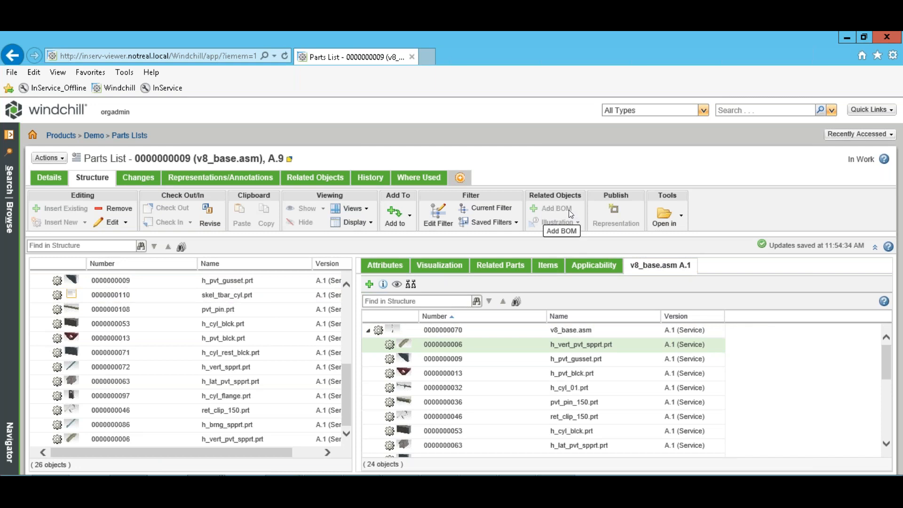
Undo the v8_base.asm parts list checkout and discard its changes, leaving 25 objects.
click(49, 158)
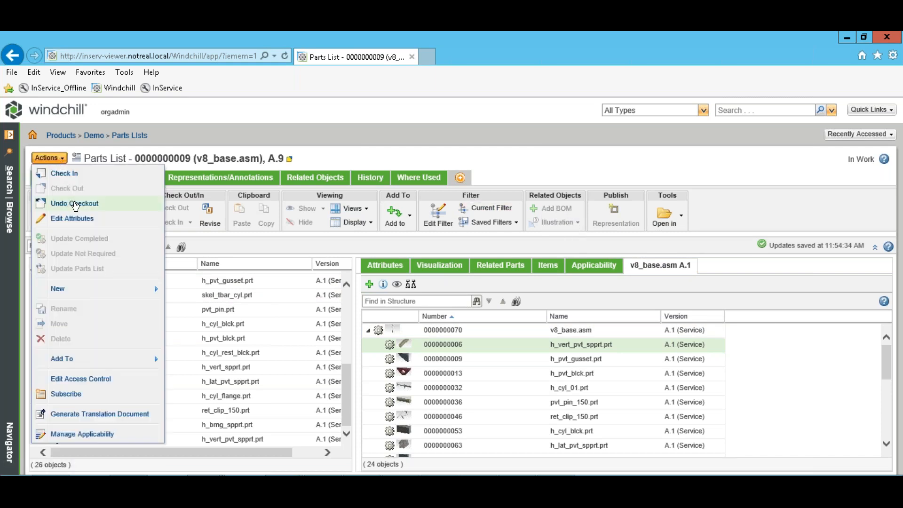
click(75, 204)
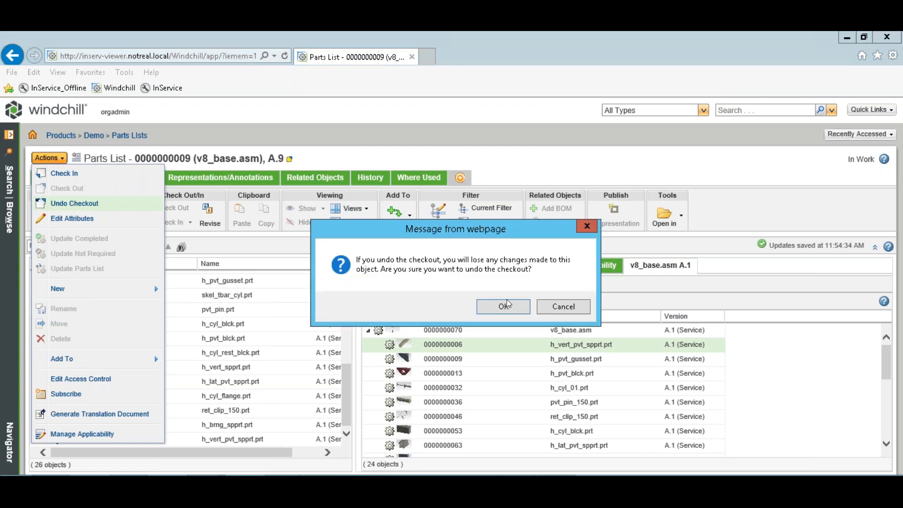
click(503, 306)
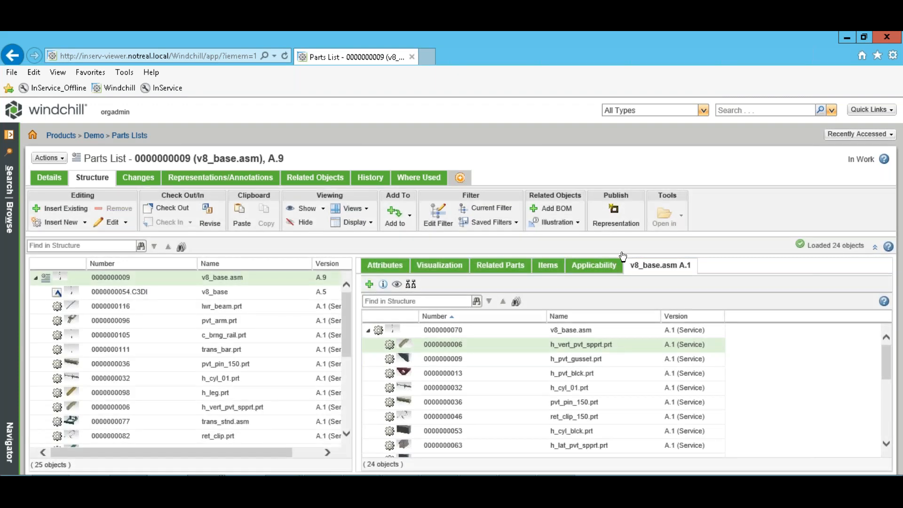
Add the chosen service part back to the parts list, then open Illustration options for v8_base.asm.
click(556, 210)
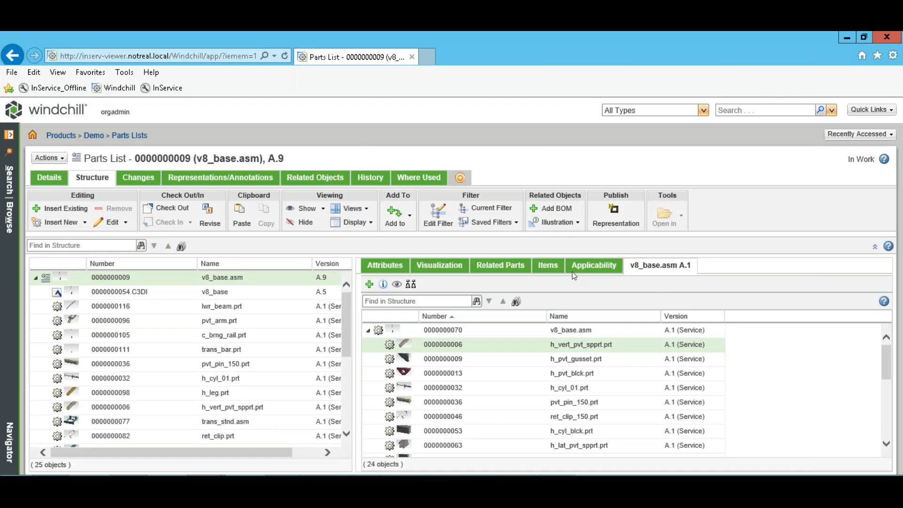
click(369, 285)
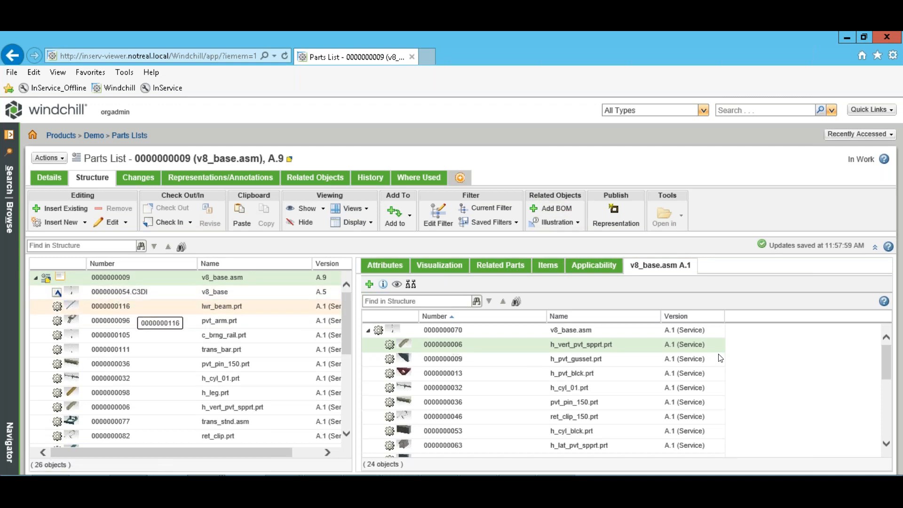
click(257, 312)
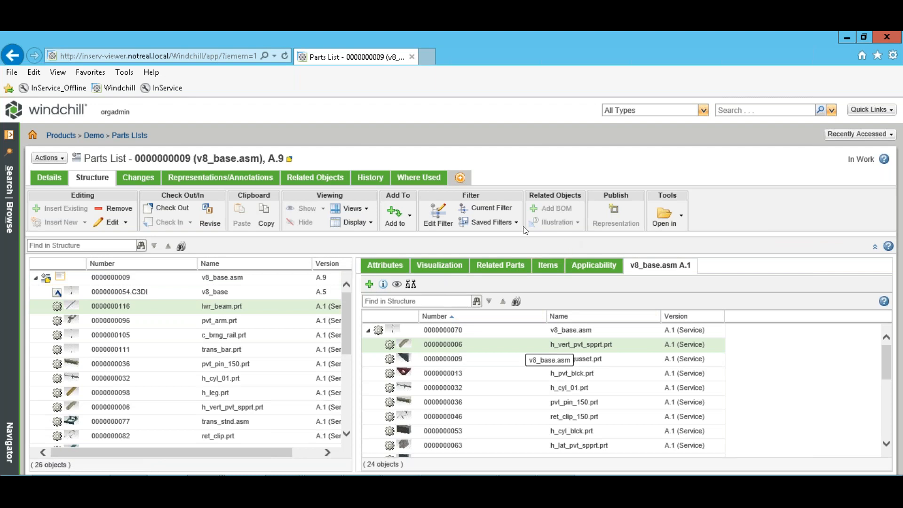
click(230, 280)
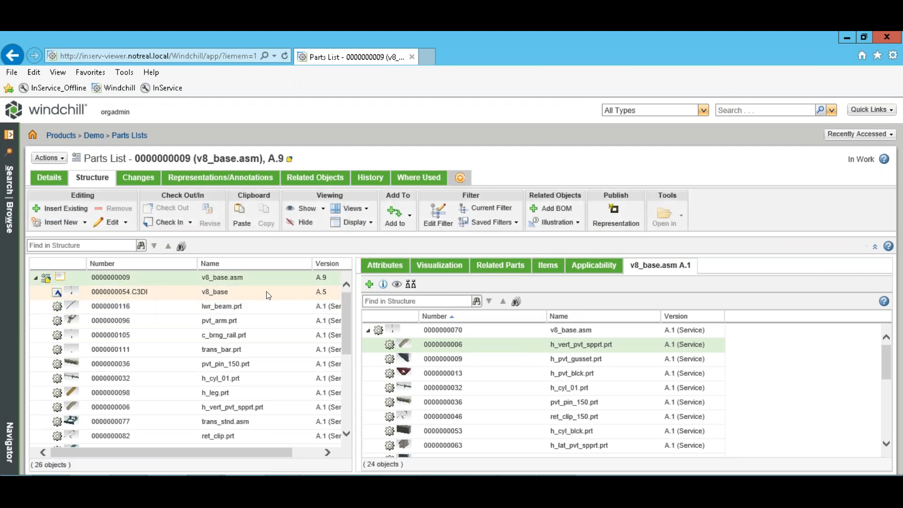
click(574, 227)
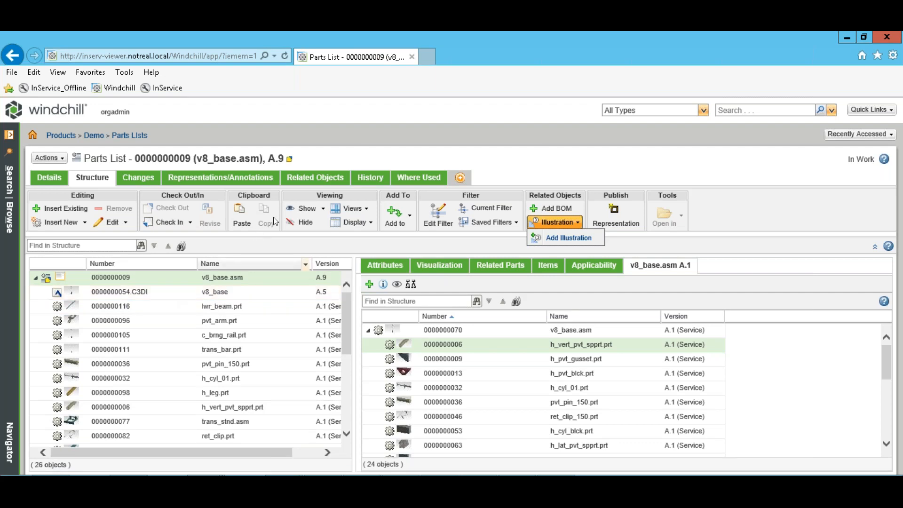
Dismiss the Illustration options without adding one and return to the Demo product's 14 folder objects.
click(500, 153)
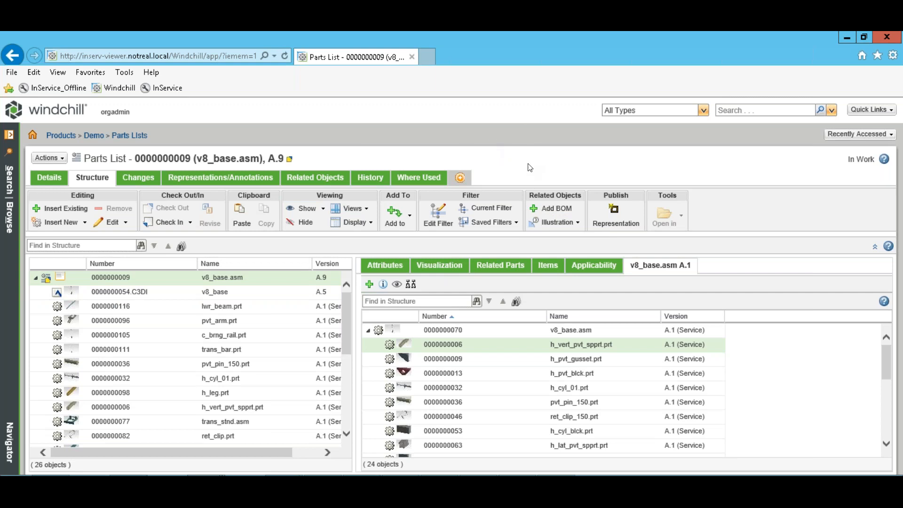
mouse_move(478, 474)
click(94, 136)
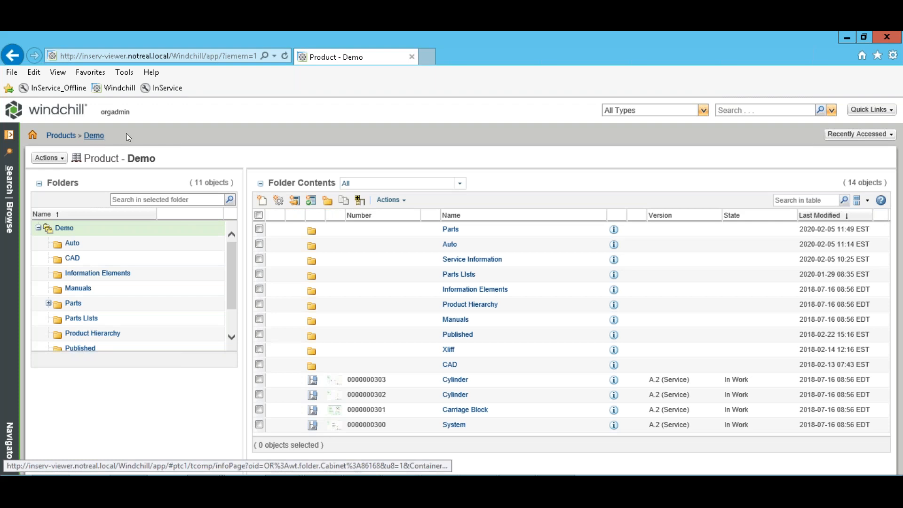
click(111, 277)
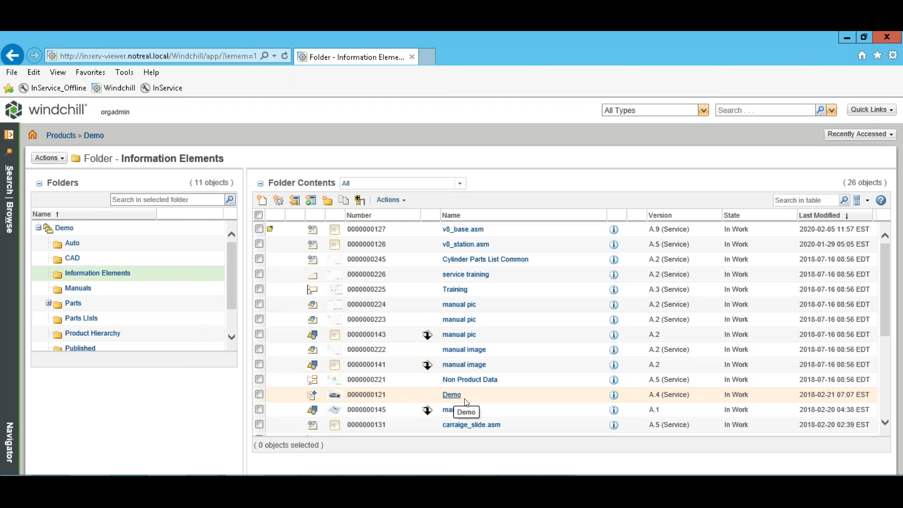
click(451, 394)
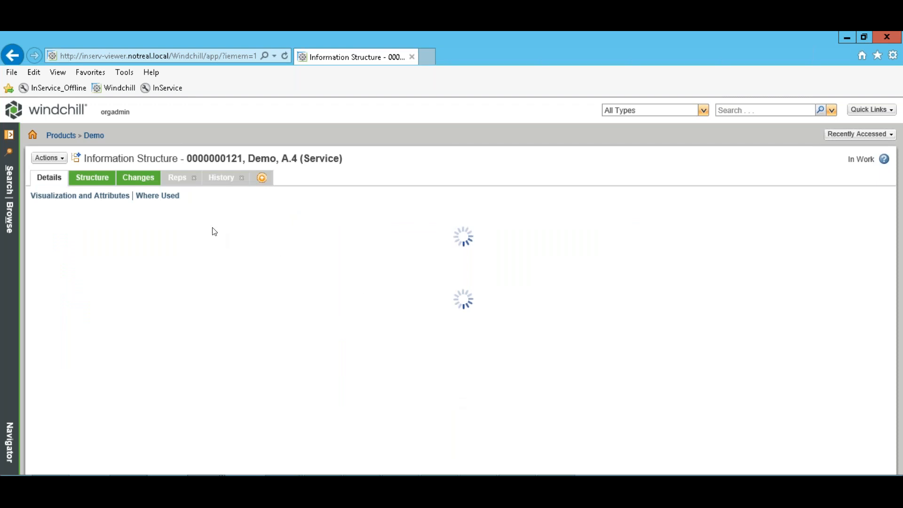
Review the Demo structure's System, Cylinder and Carriage Block groups, then inspect v8_base.asm's attributes.
click(92, 177)
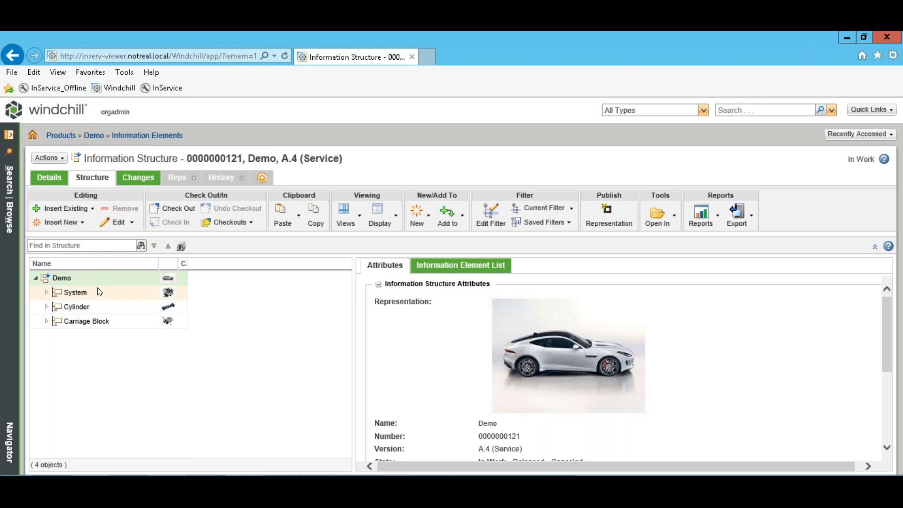
click(104, 306)
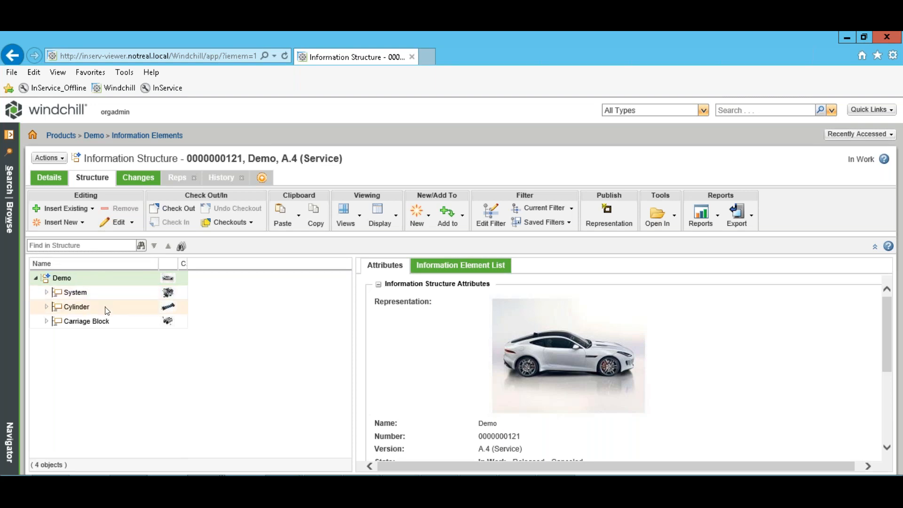
click(125, 321)
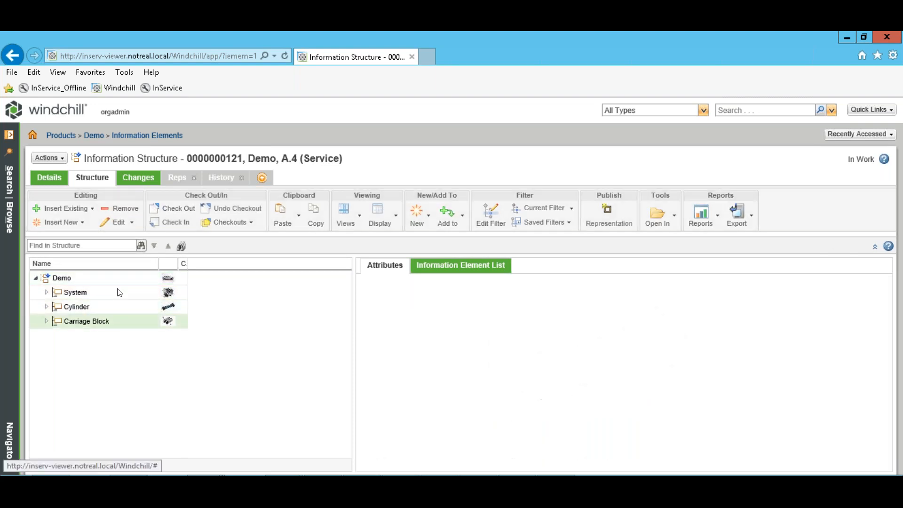
click(117, 288)
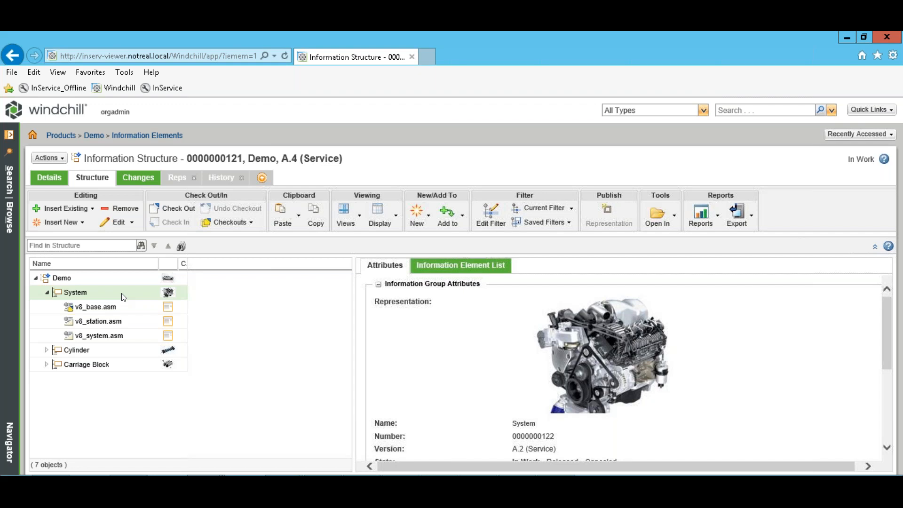
click(95, 279)
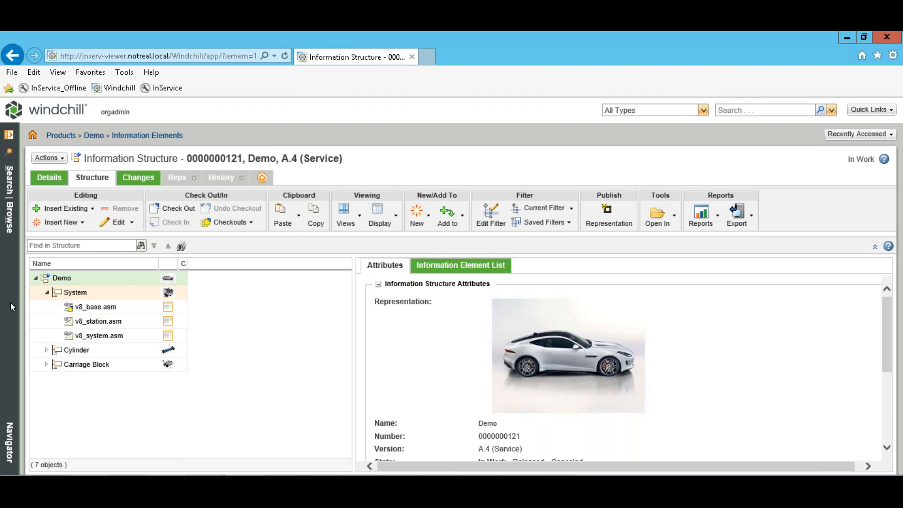
click(123, 295)
click(120, 312)
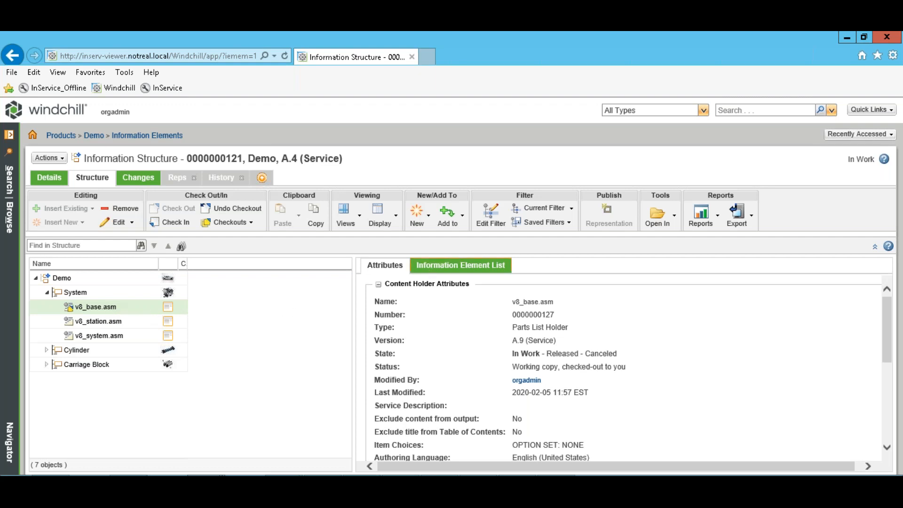
click(438, 266)
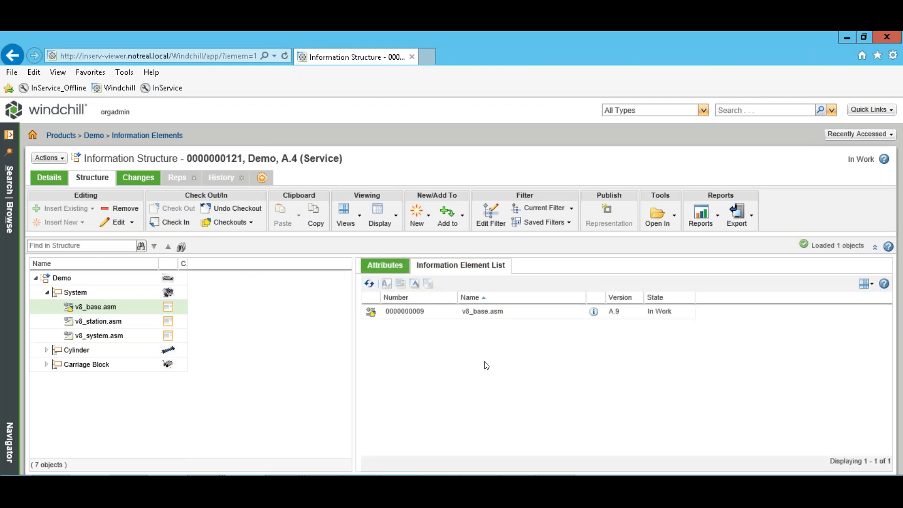
right_click(412, 311)
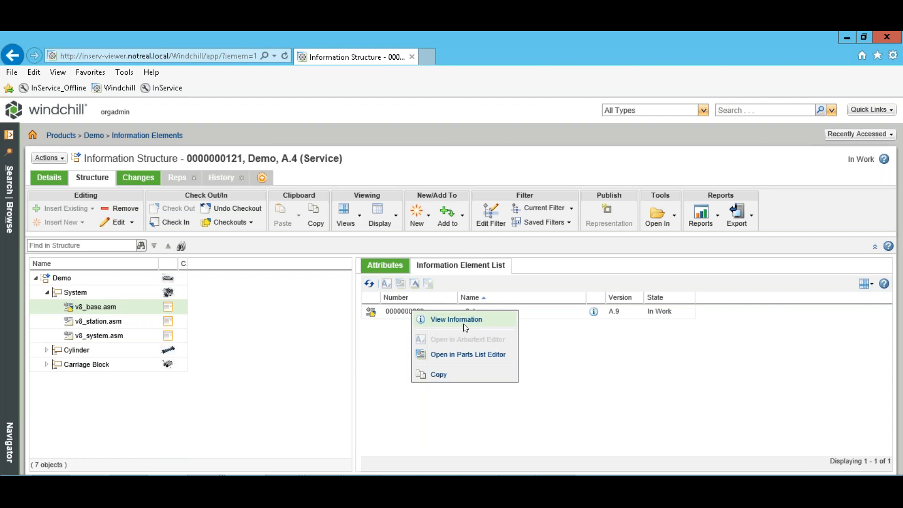
click(447, 353)
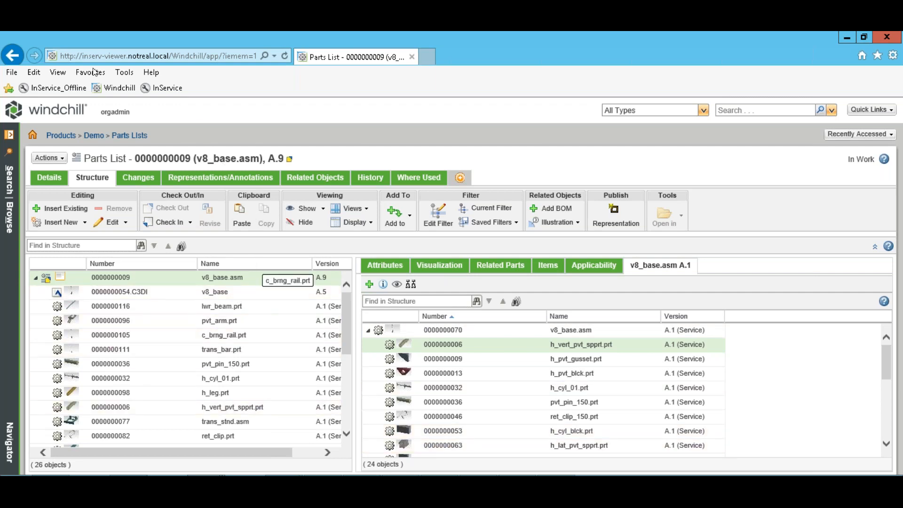
Go back to the Demo Information Structure, A.4 (Service), listing 10 assemblies.
click(11, 55)
click(10, 55)
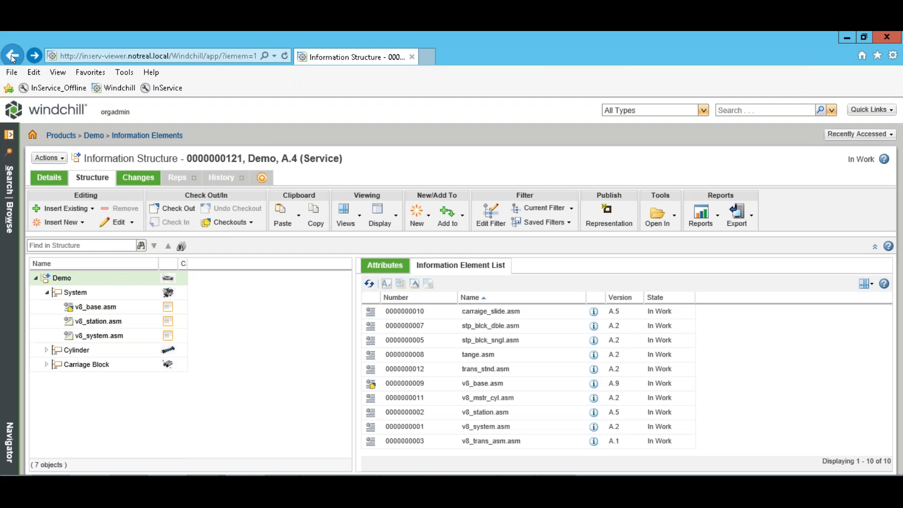
Minimize the Windchill browser window with Super+D to reveal the Windows Server desktop.
mouse_move(337, 4)
key(super+d)
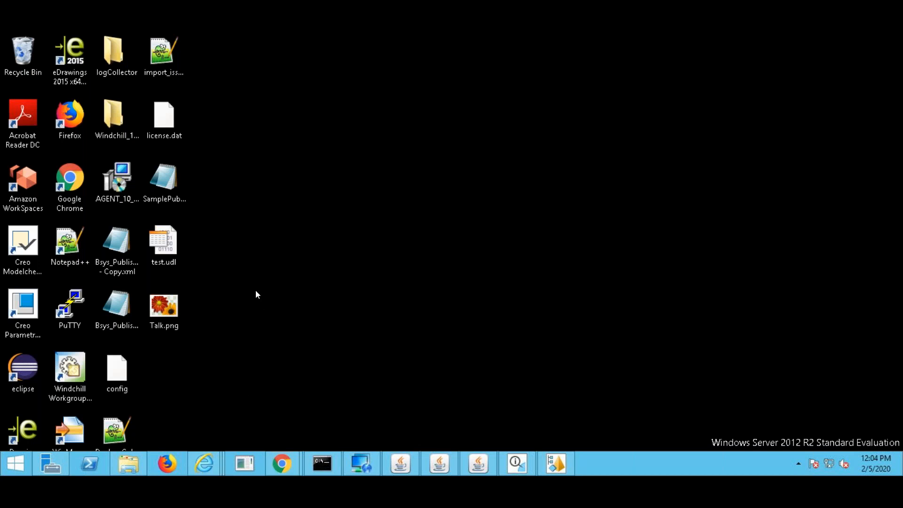
Restore the Internet Explorer window showing Windchill's Product - Demo page from its taskbar preview.
mouse_move(208, 460)
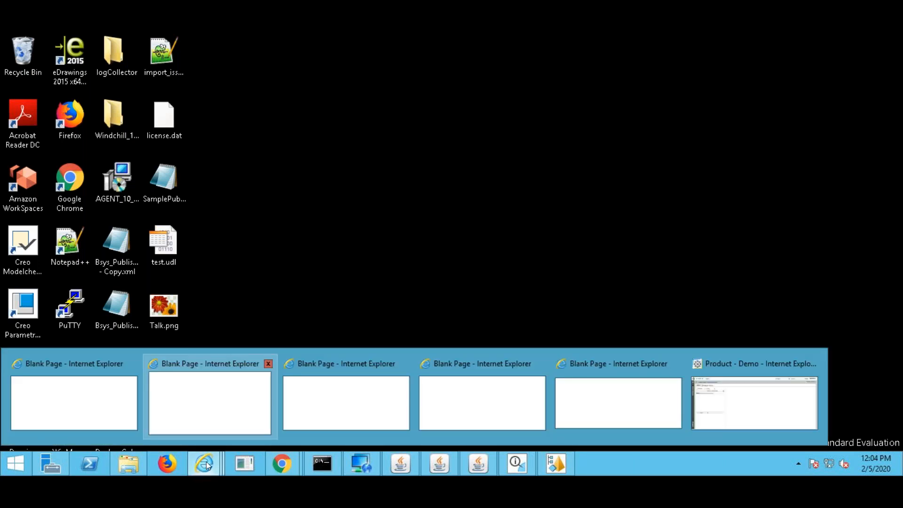
click(752, 397)
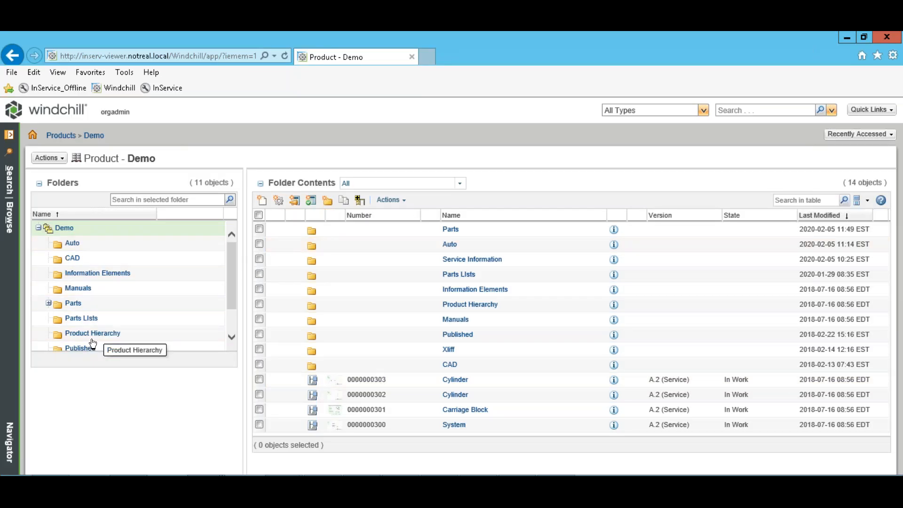
Open the Demo product's Product Hierarchy folder, check Root's action menu, and start a New Part.
click(98, 332)
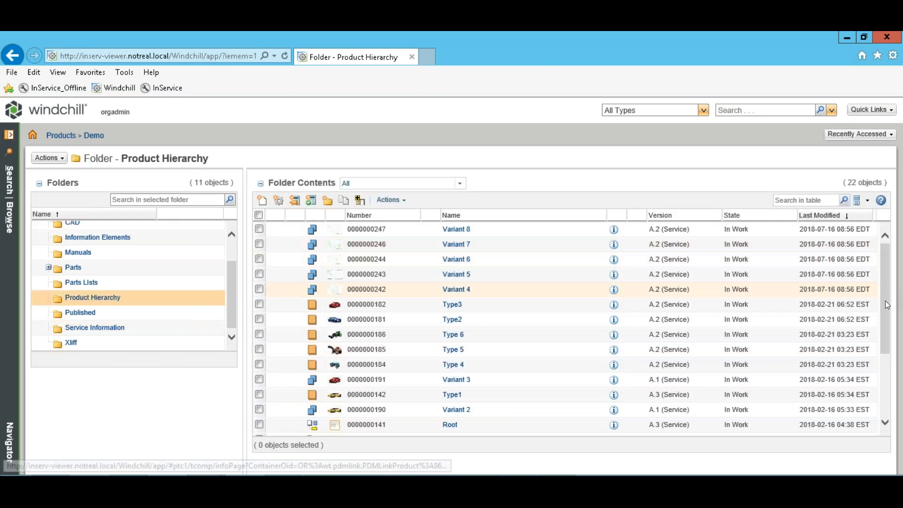
drag(887, 326, 888, 340)
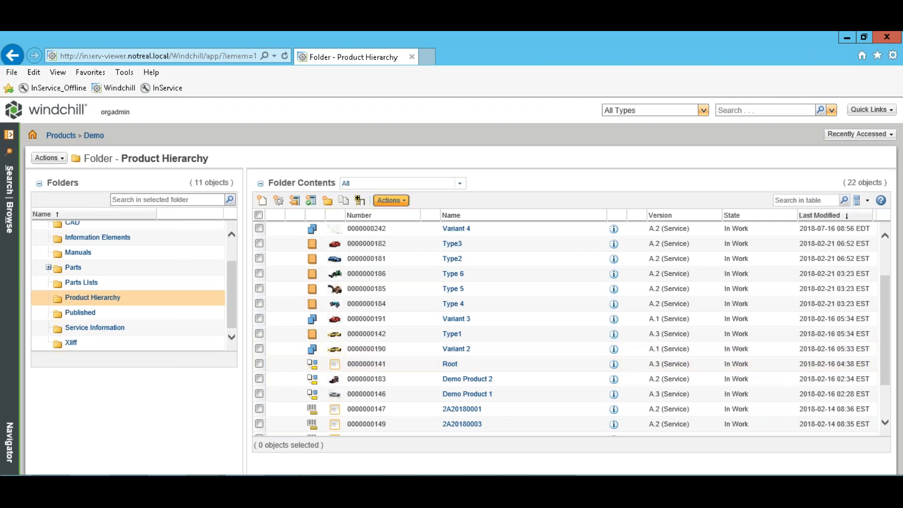
right_click(460, 359)
click(587, 171)
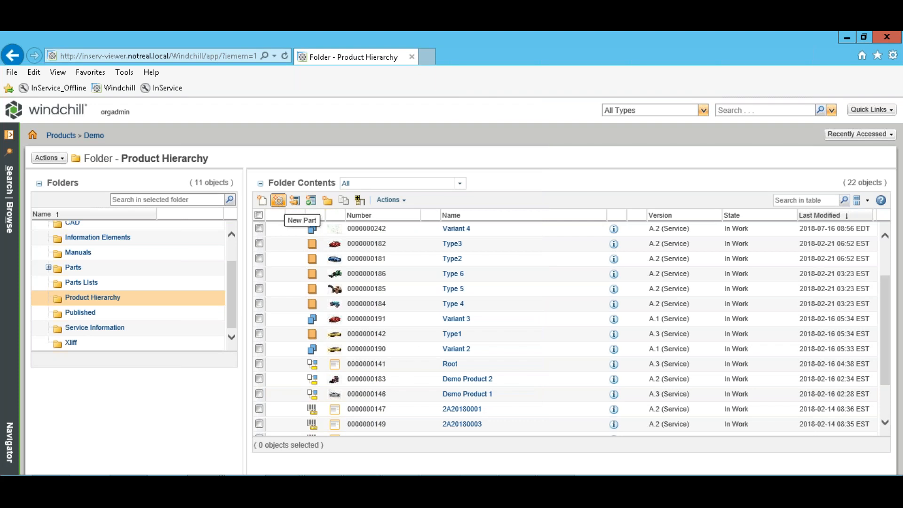
click(278, 200)
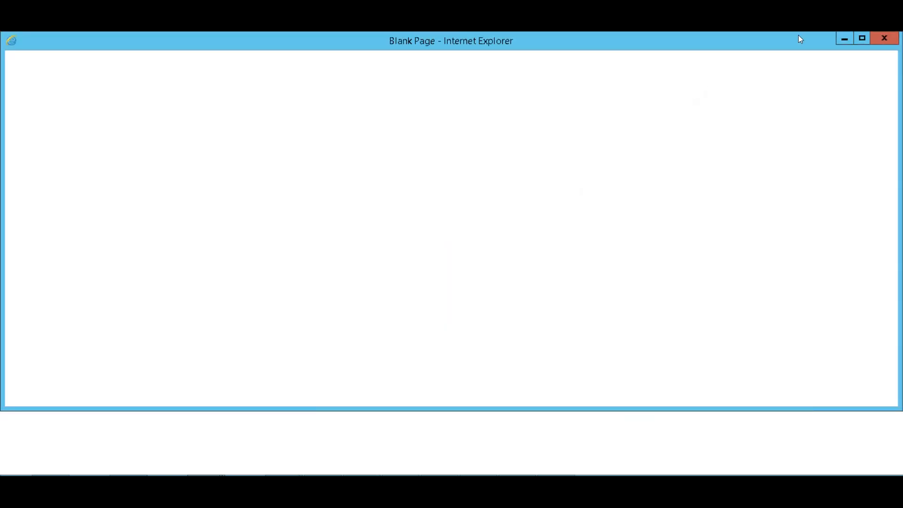
Close the blank popup and the Windchill browser window, confirming closure of all its tabs.
click(877, 42)
click(884, 38)
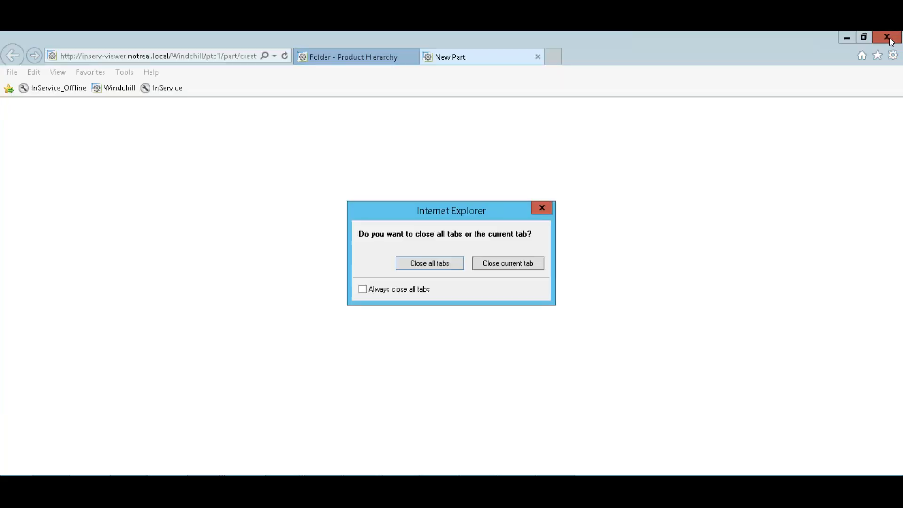
click(436, 266)
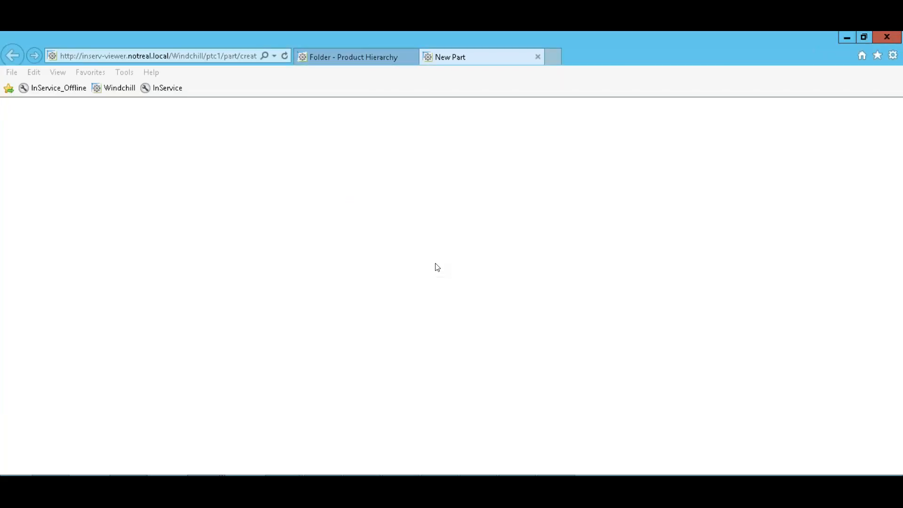
Close the five remaining Blank Page Internet Explorer windows from the taskbar previews.
mouse_move(337, 498)
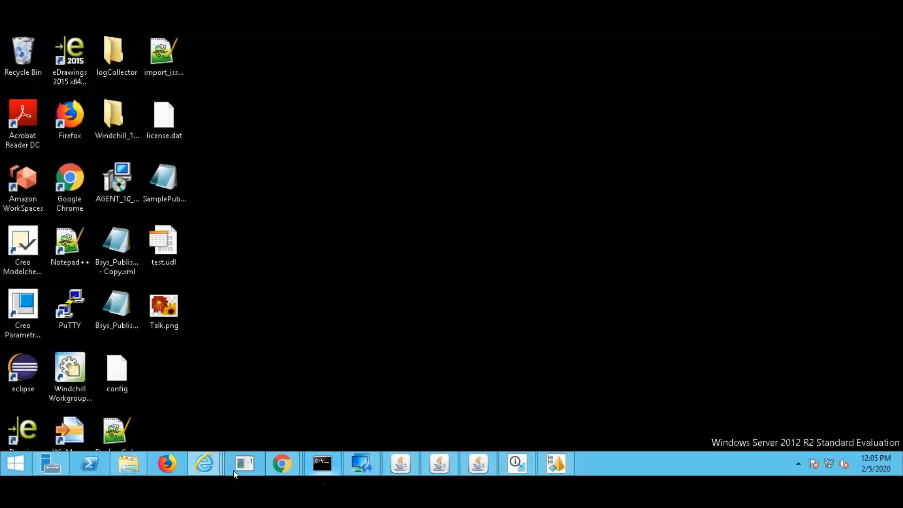
mouse_move(199, 461)
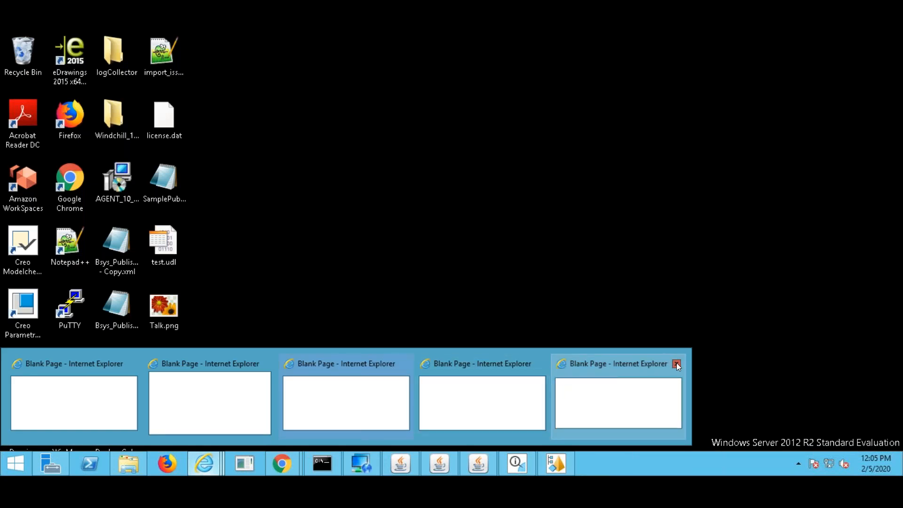
click(676, 363)
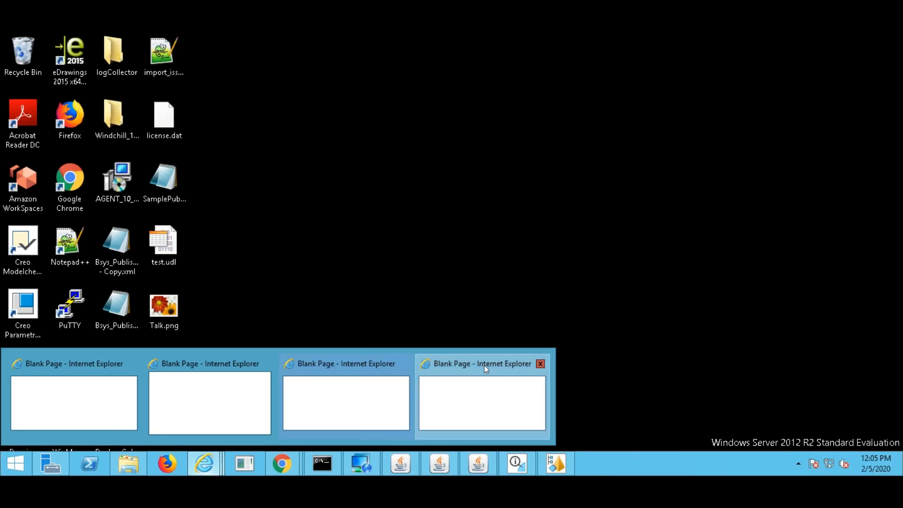
click(540, 363)
click(403, 363)
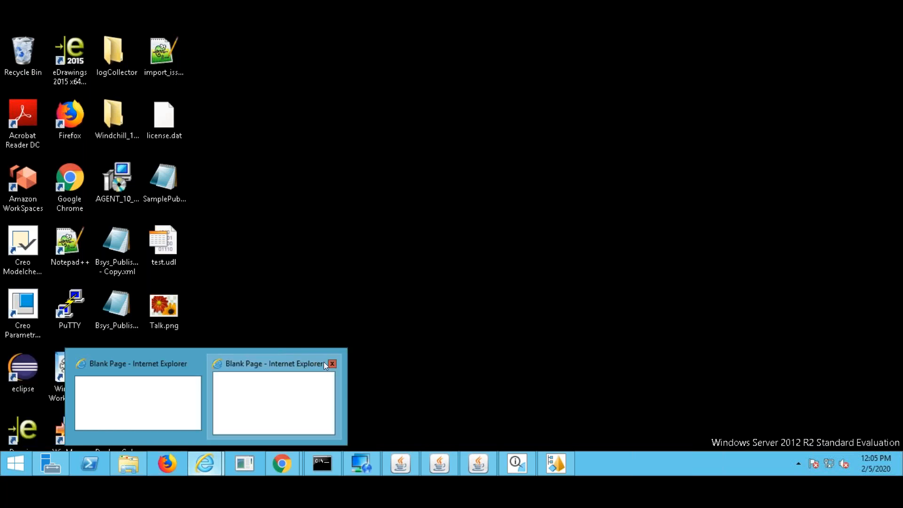
click(332, 363)
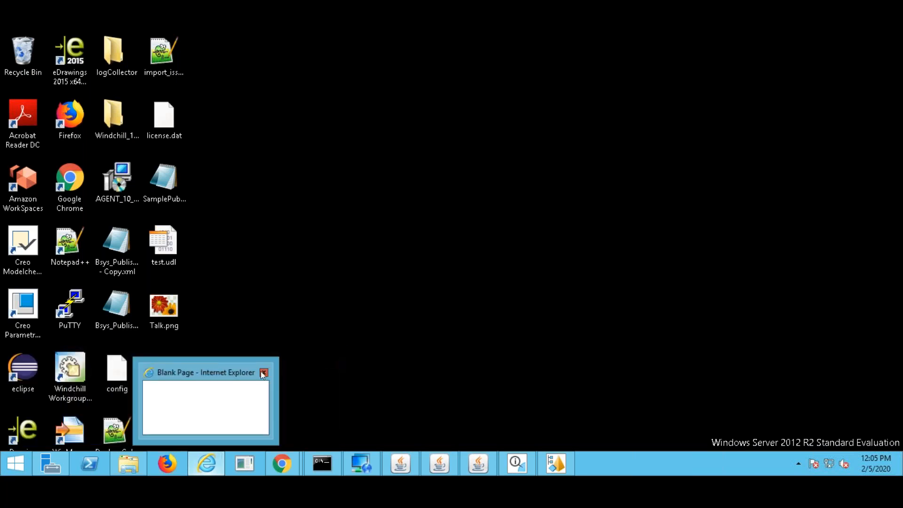
click(263, 372)
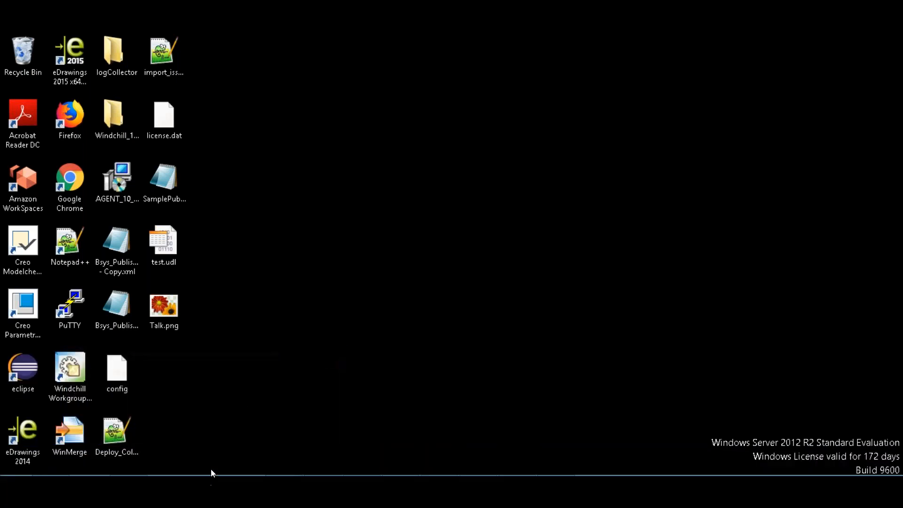
Open Windchill in a new Internet Explorer window, sign in as orgadmin, and expand Search | Browse.
click(207, 464)
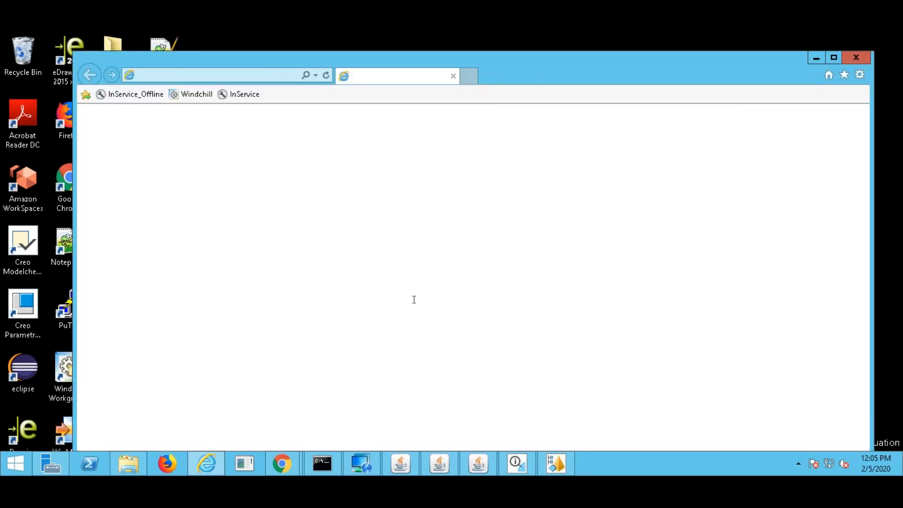
click(195, 107)
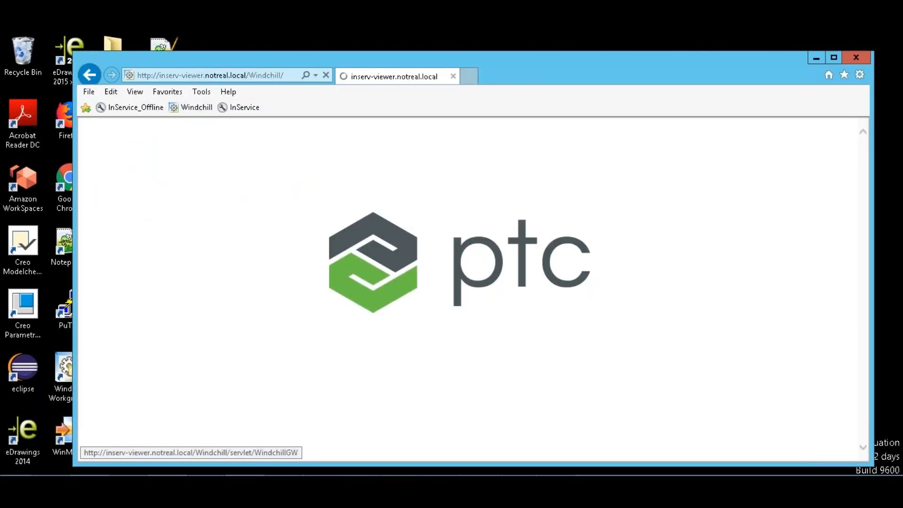
click(454, 268)
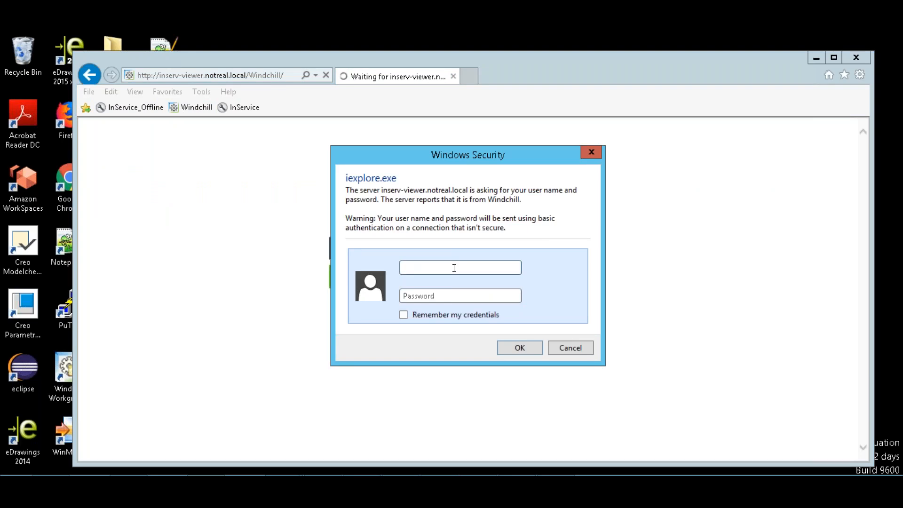
text(orgadmin)
key(Tab)
text(orgadmin)
key(Return)
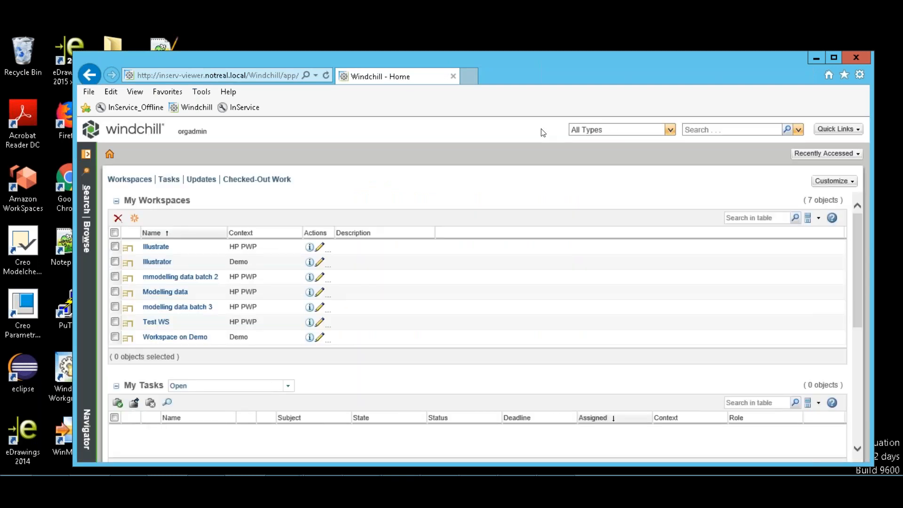
click(87, 240)
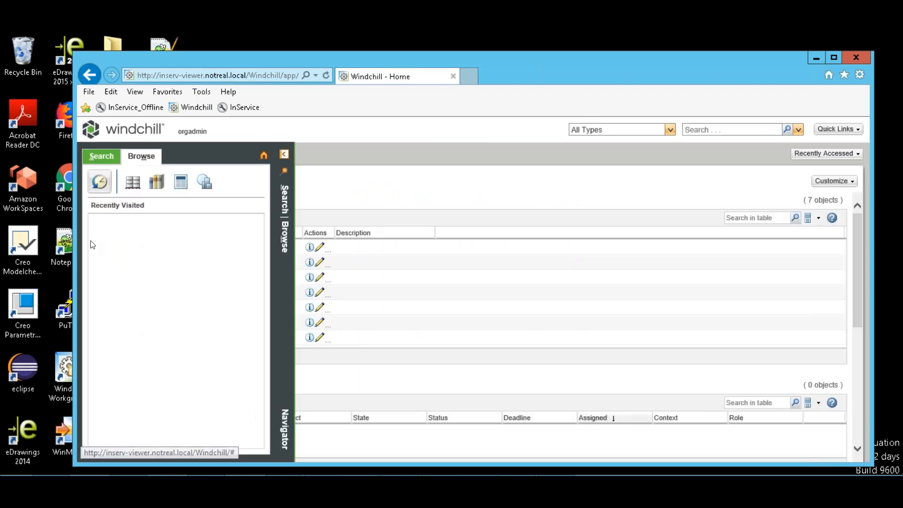
click(94, 219)
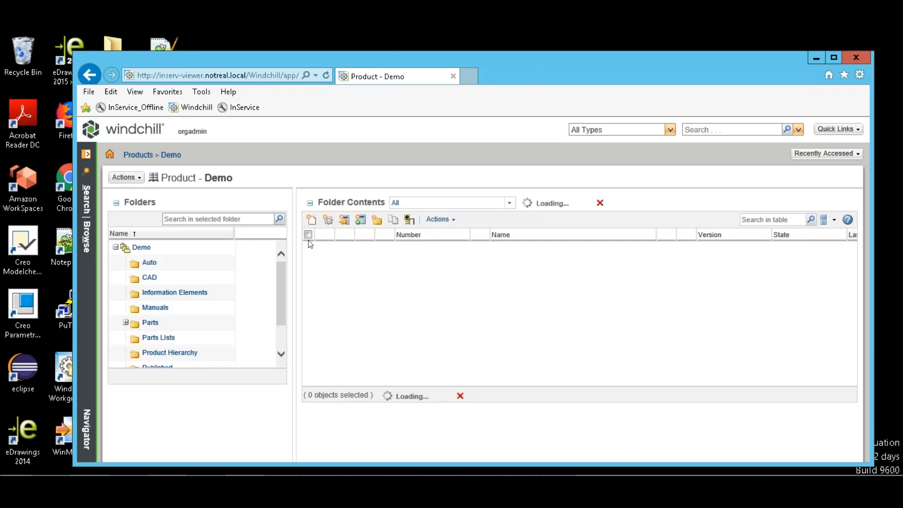
click(178, 354)
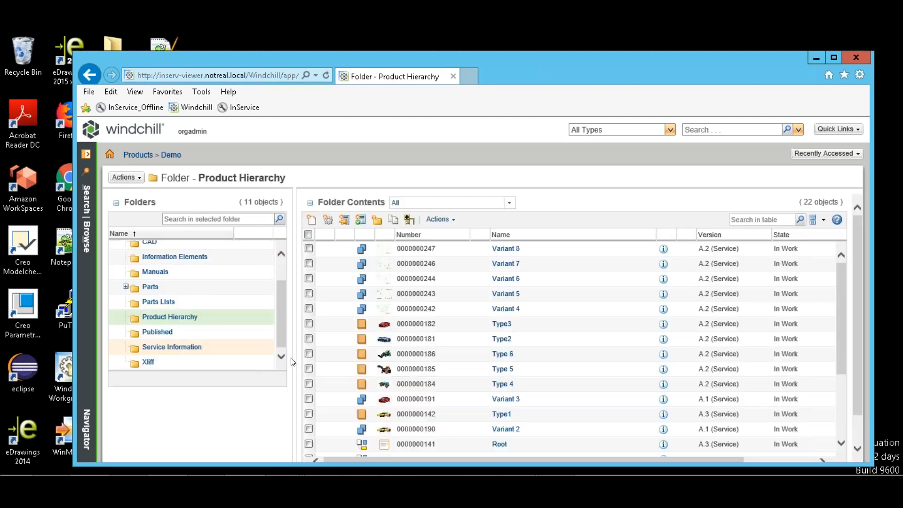
mouse_move(855, 313)
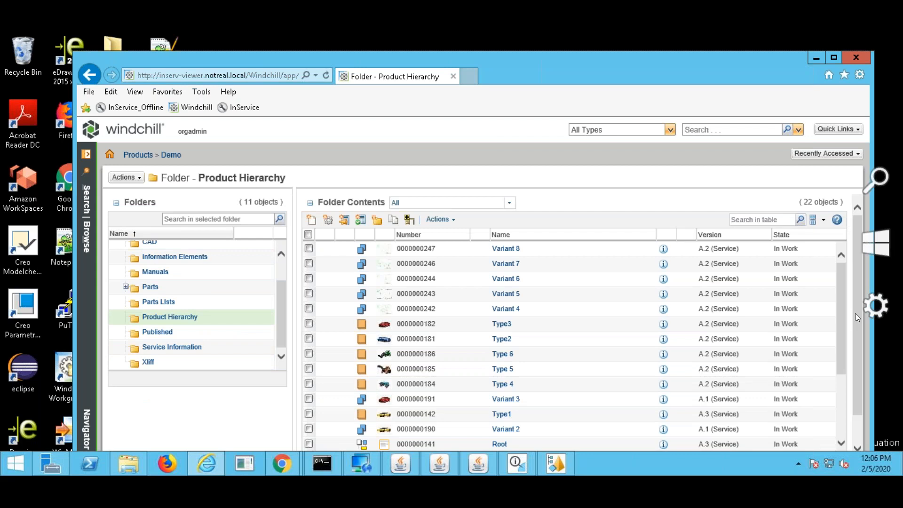
scroll(842, 313, down, 2)
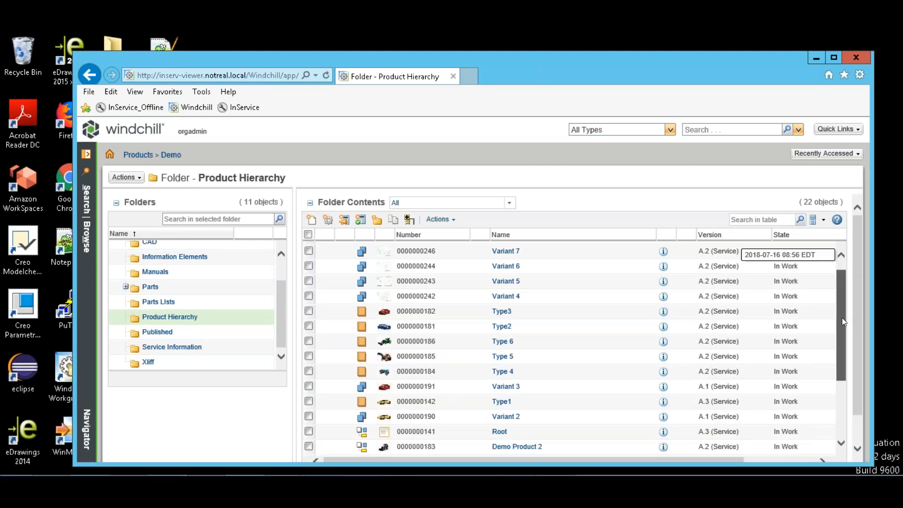
scroll(841, 320, down, 2)
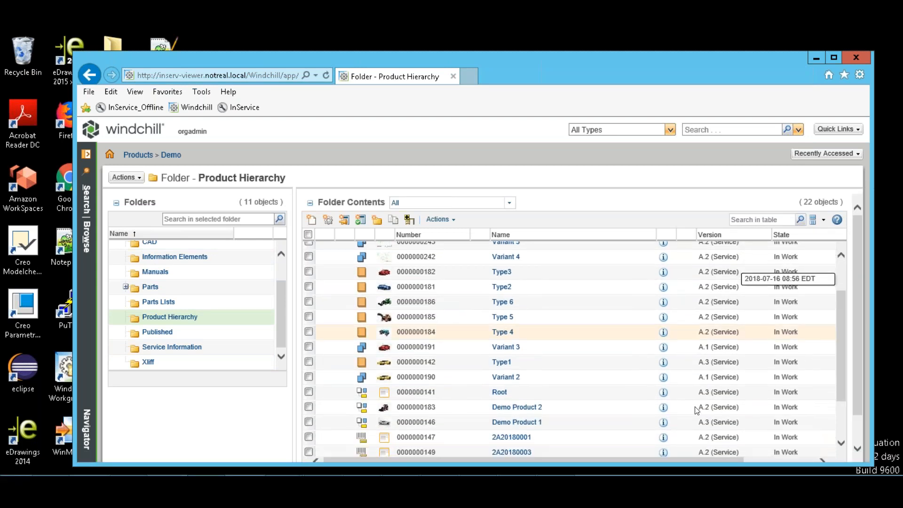
click(499, 392)
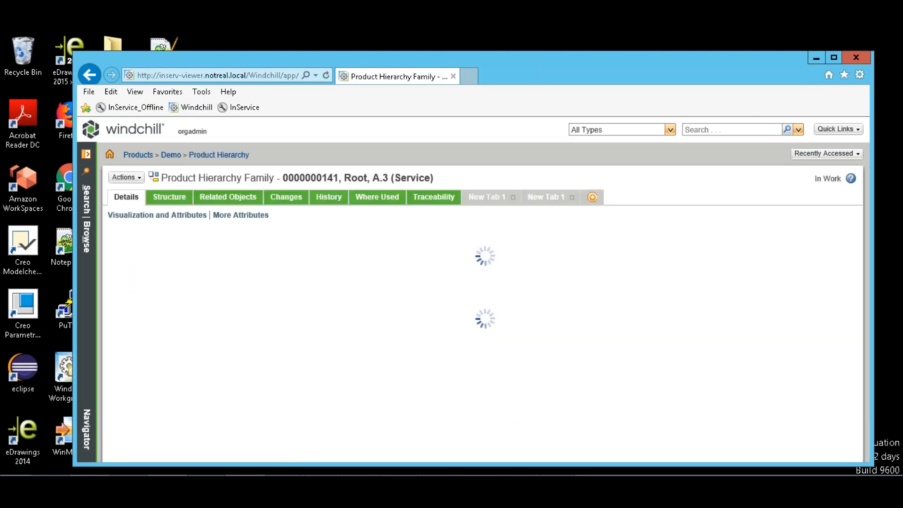
Show Root's Structure tab and select Demo Product 1 among its used parts.
click(174, 201)
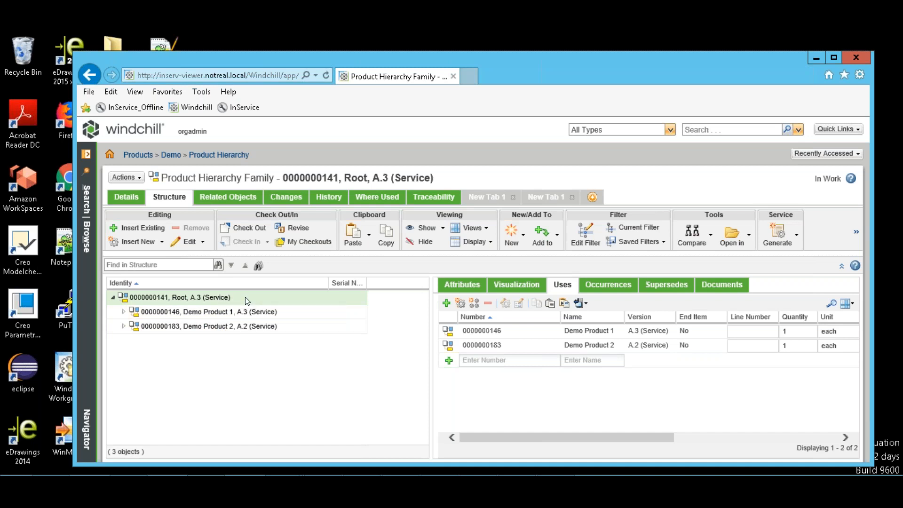
click(293, 314)
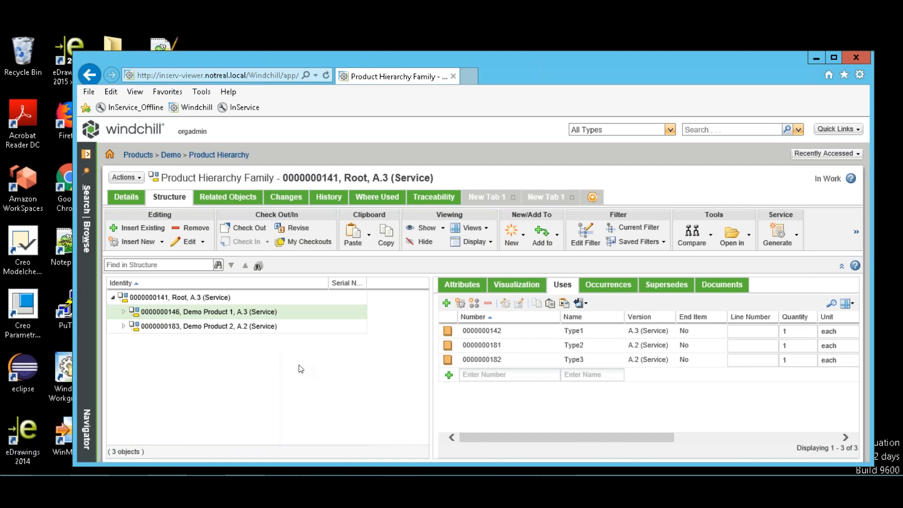
Expand Demo Product 1 to reveal Type1, Type2 and Type3.
click(125, 313)
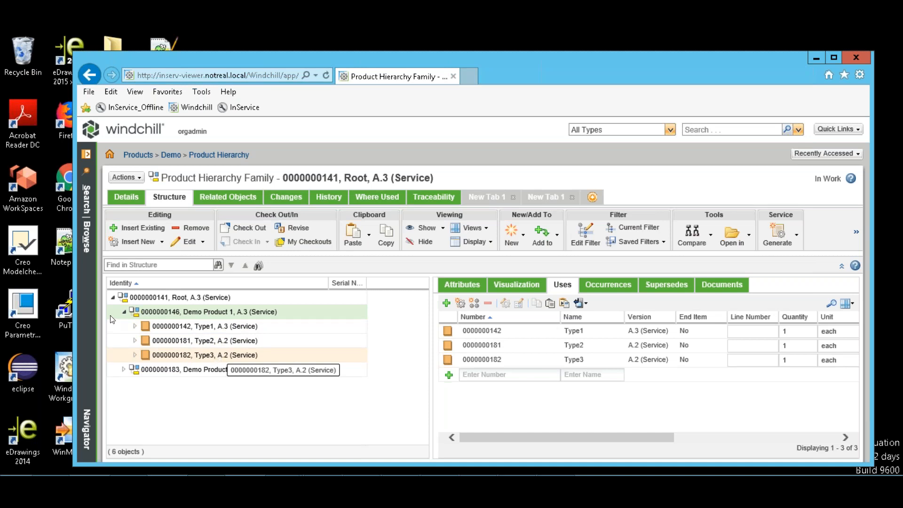
Expand Type1 under Demo Product 1 to list its three Variant children.
click(135, 325)
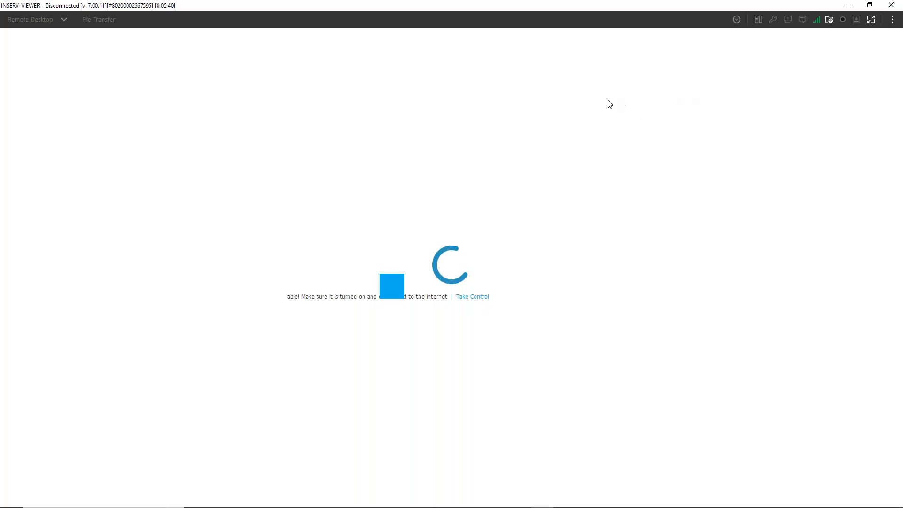
Minimize the remote session and bring back the PowerPoint DEMONSTRATION slide.
click(849, 6)
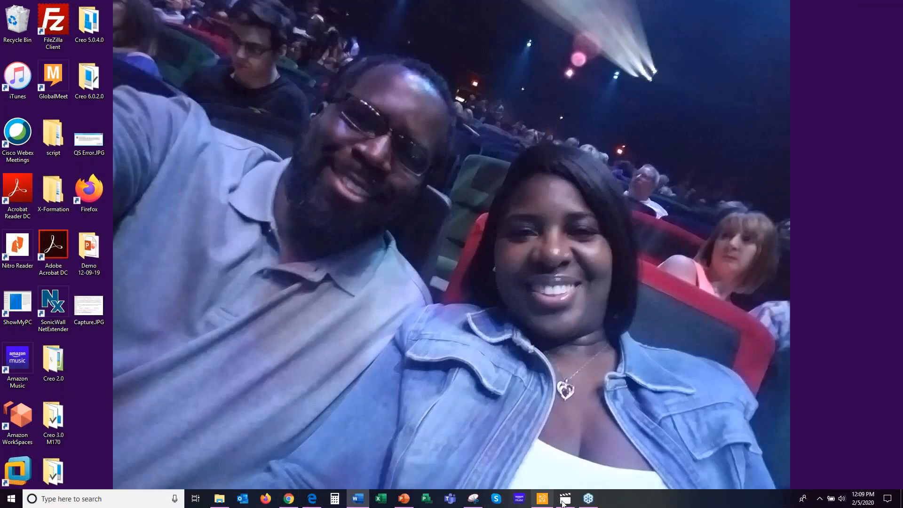
click(405, 501)
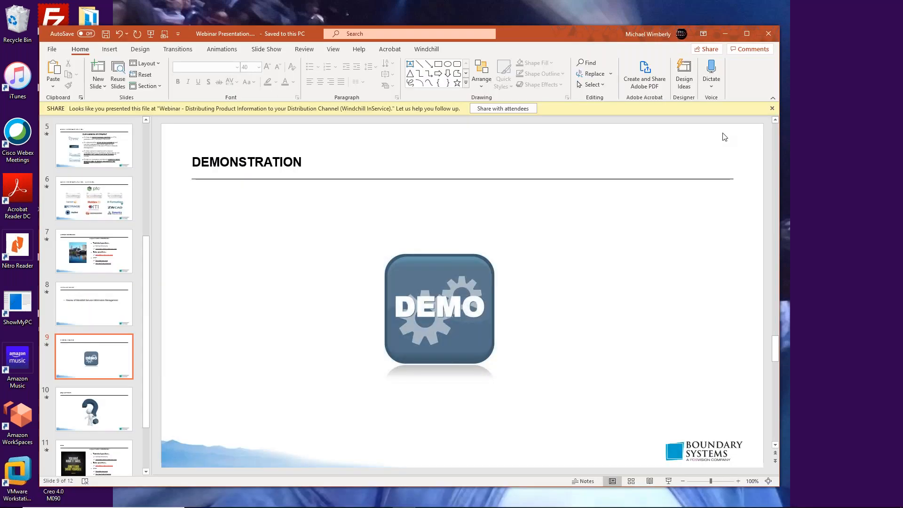